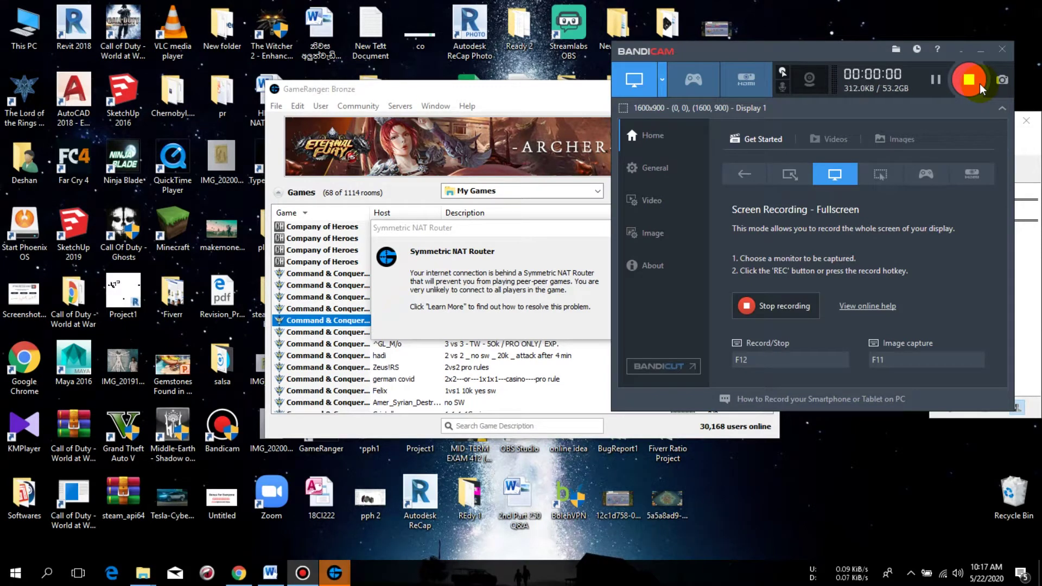
Step: Hide Bandicam, continue past the Symmetric NAT Router warning, and close the Command & Conquer room
left_click(964, 50)
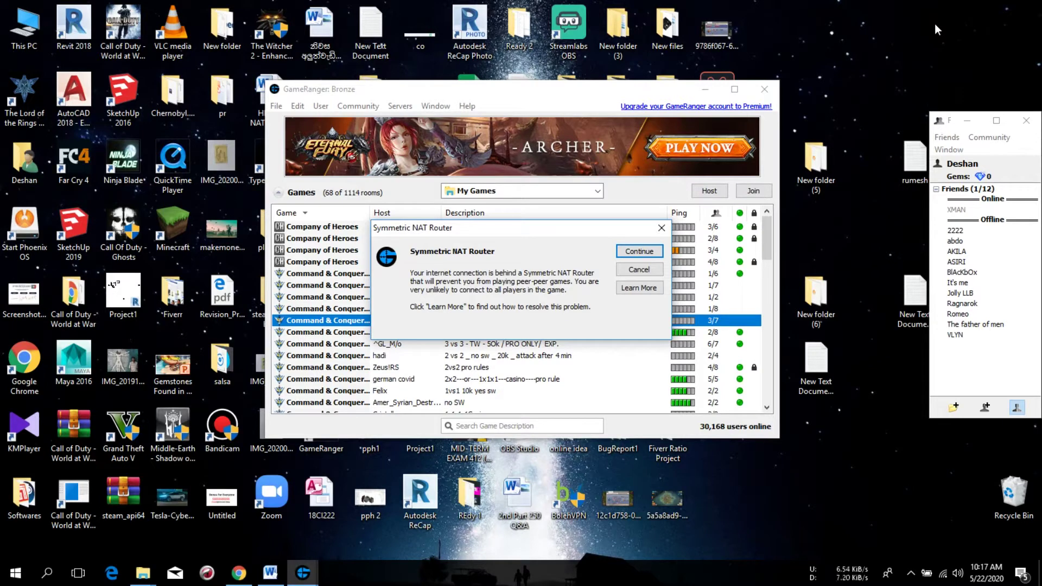
left_click(386, 408)
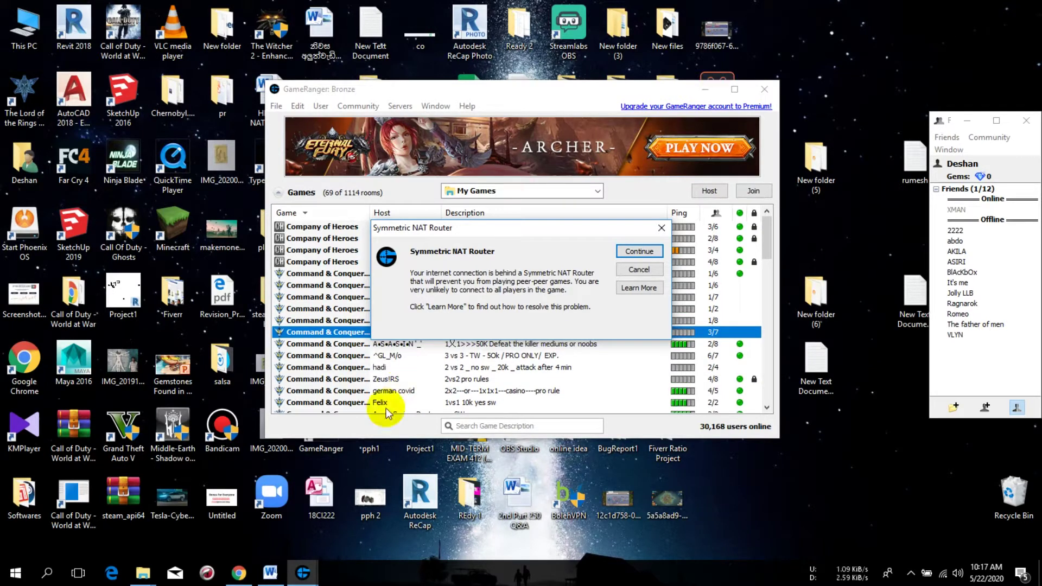
left_click(639, 256)
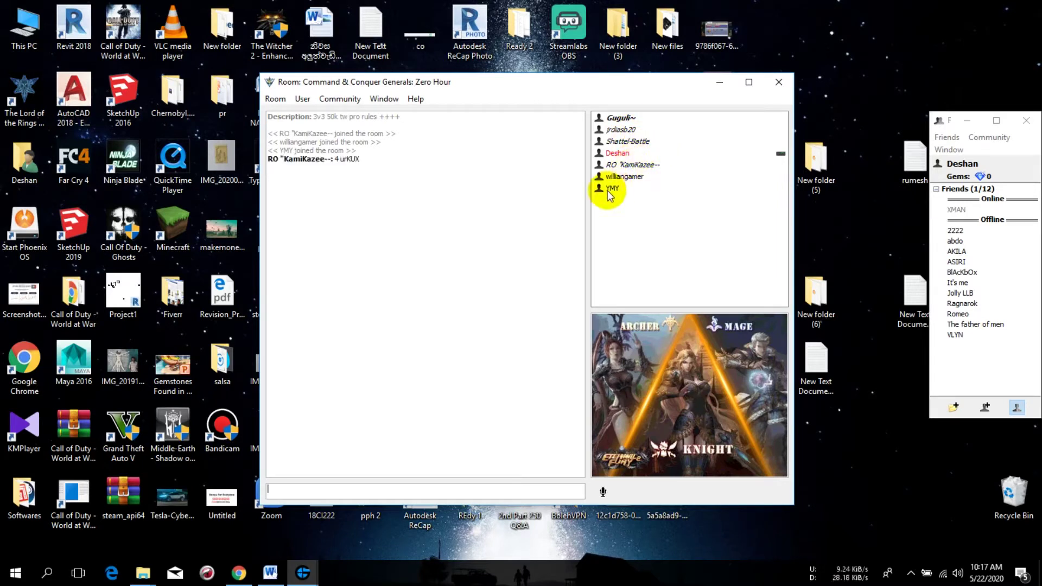
left_click(780, 86)
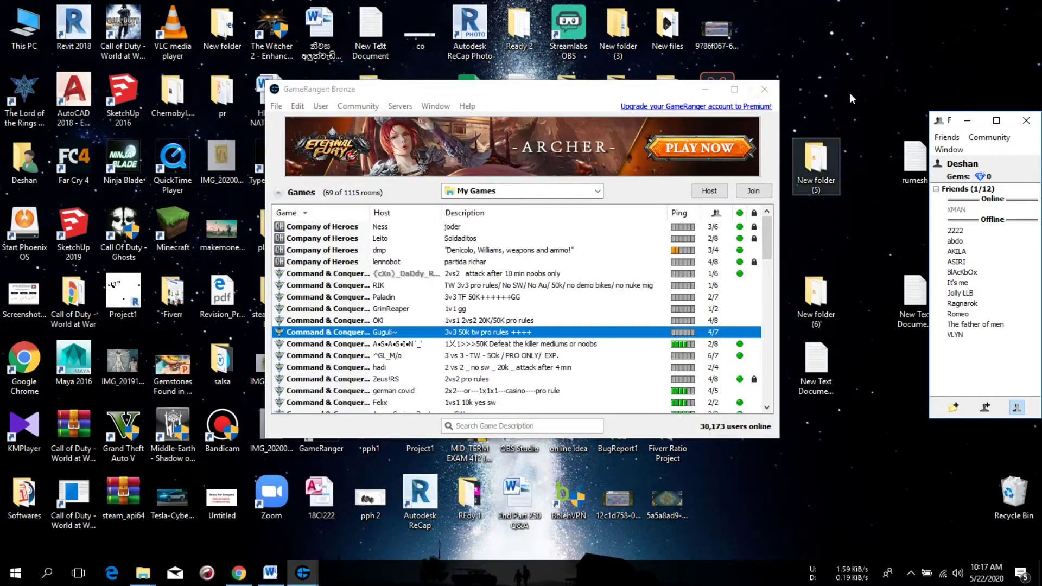
right_click(834, 44)
left_click(864, 110)
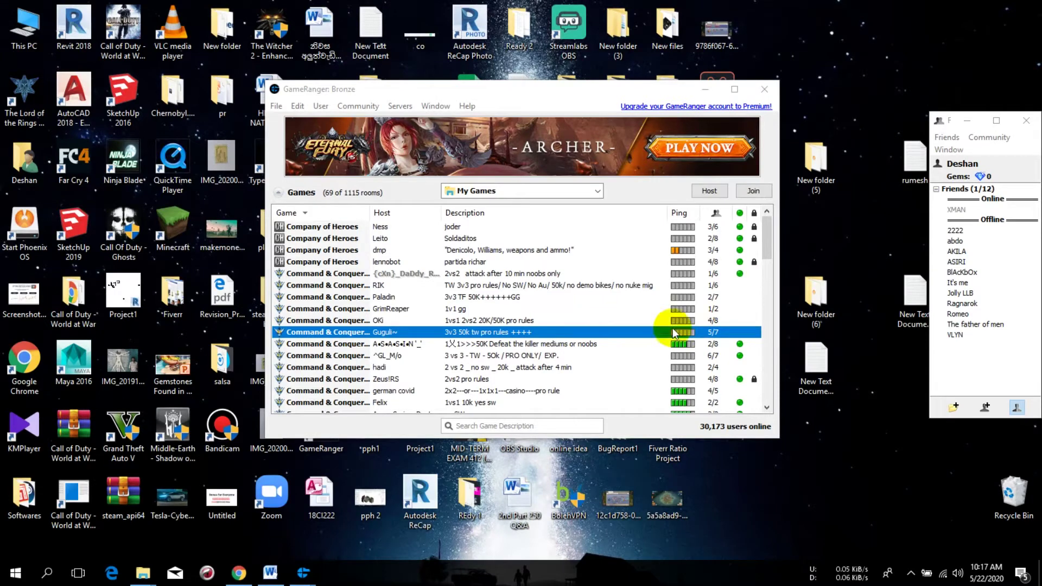
right_click(894, 105)
left_click(894, 97)
right_click(844, 58)
left_click(883, 129)
right_click(850, 43)
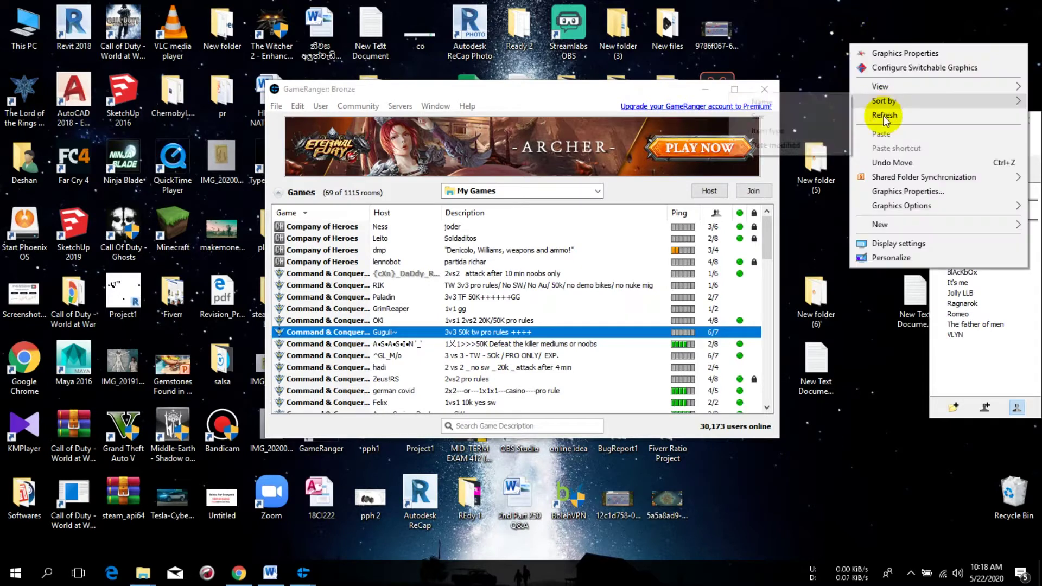
left_click(884, 116)
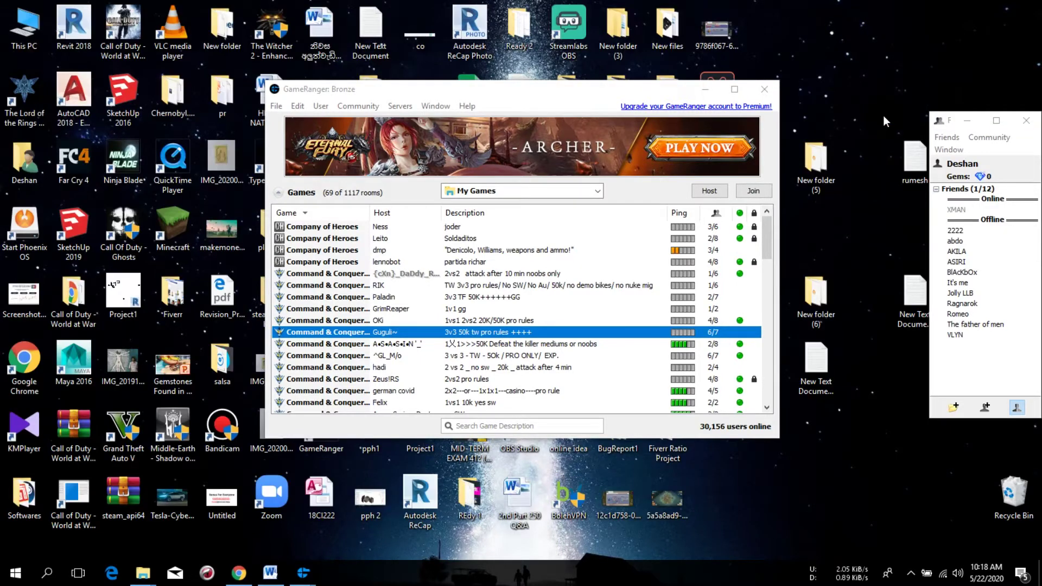
right_click(859, 86)
left_click(879, 157)
left_click(239, 573)
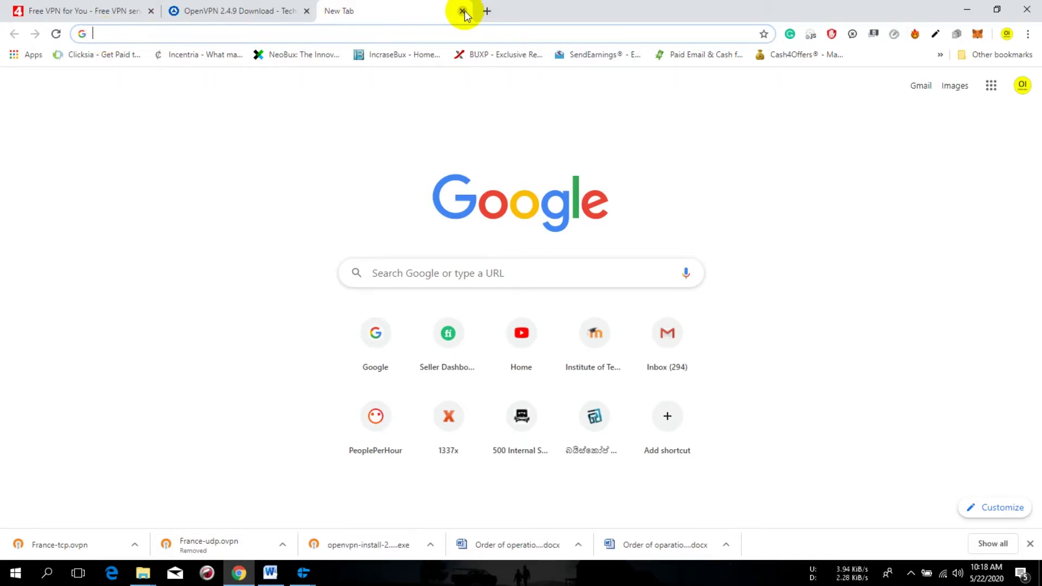
left_click(462, 11)
left_click(967, 11)
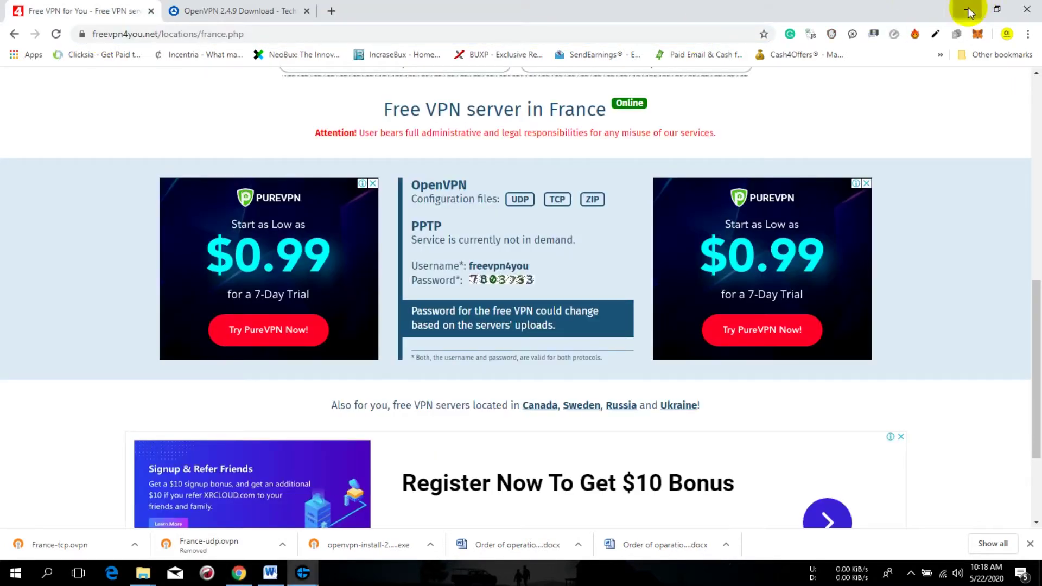
right_click(868, 45)
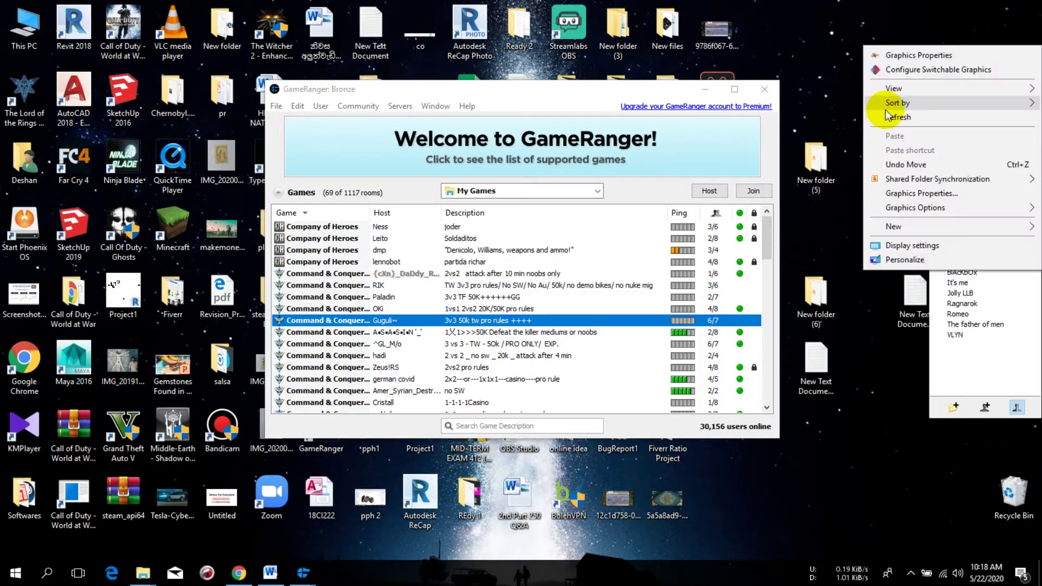
left_click(890, 121)
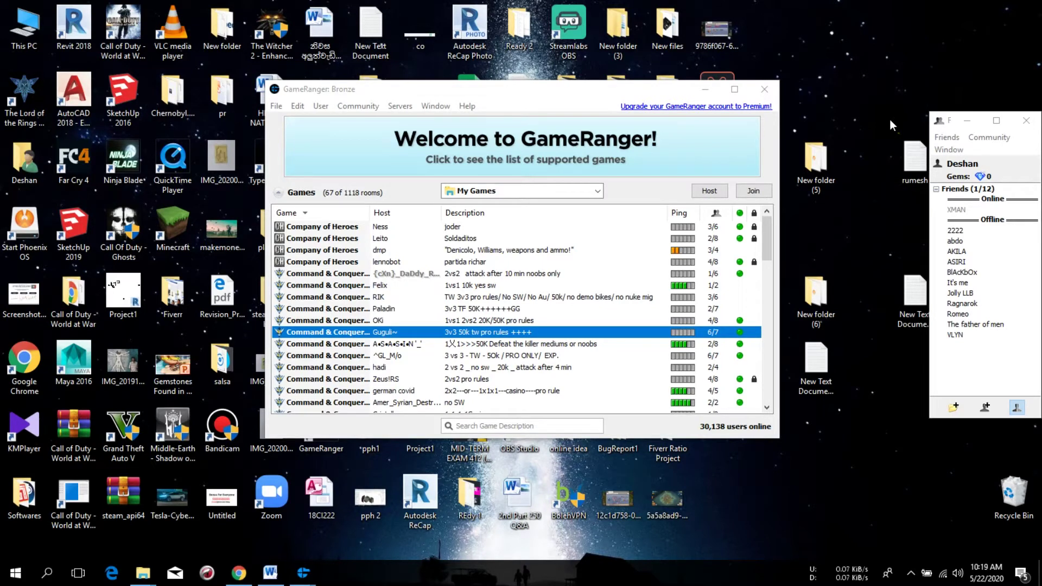
right_click(831, 55)
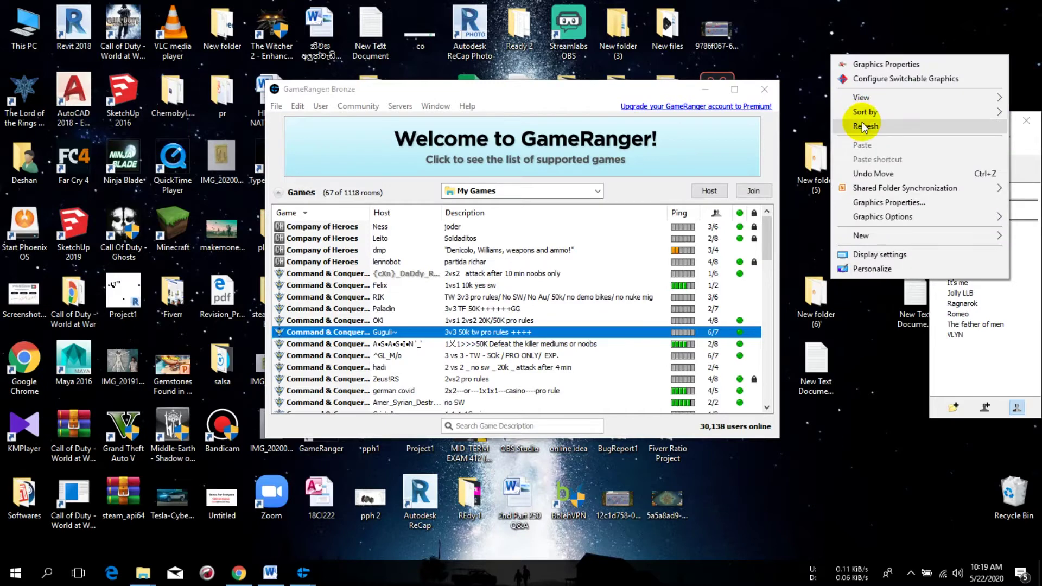
left_click(863, 122)
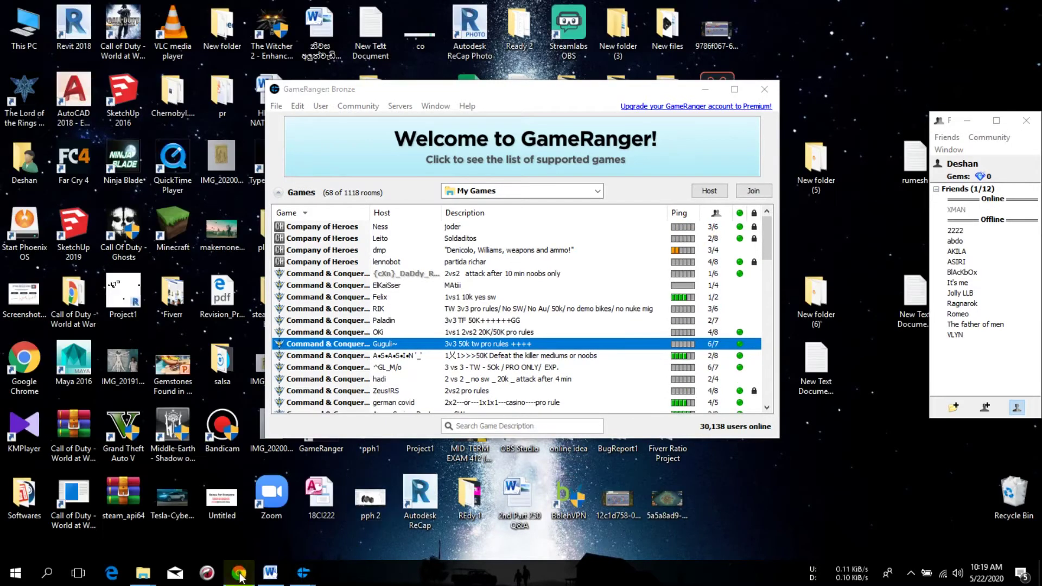
Step: Review TechSpot's OpenVPN 2.4.9 download page in Chrome, then minimize the browser
left_click(238, 574)
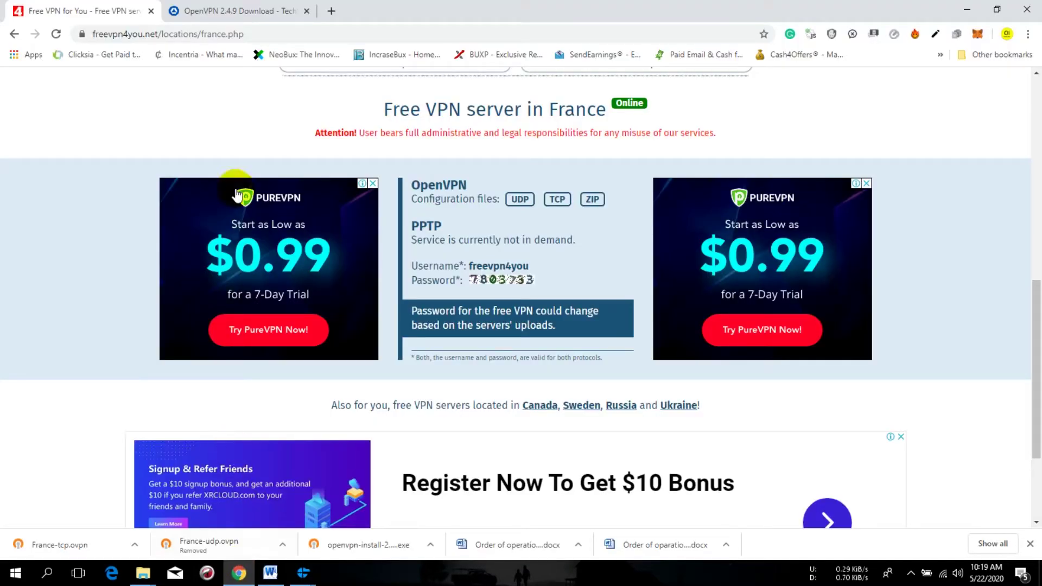
left_click(252, 7)
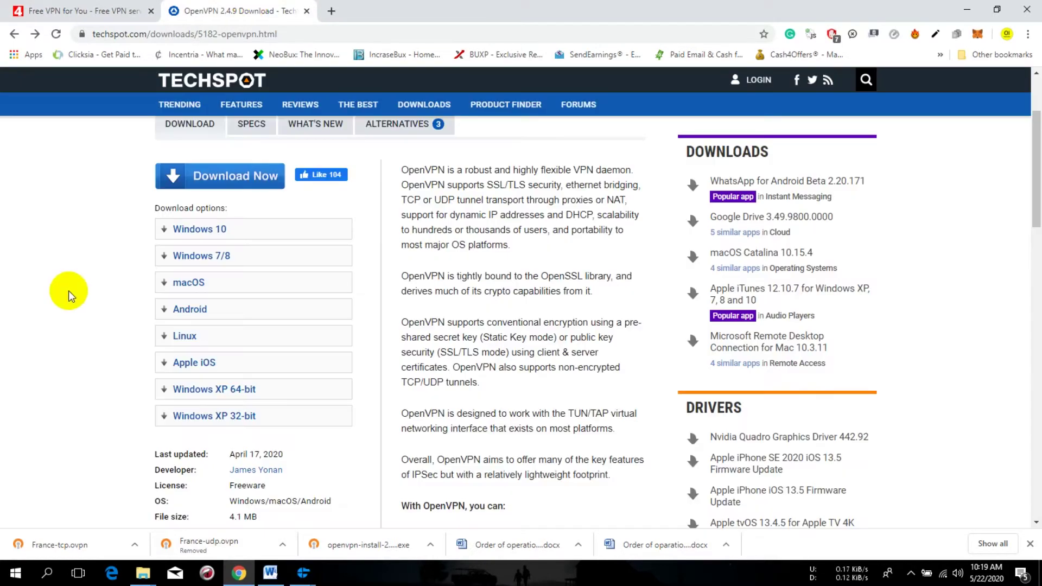
scroll(69, 291, "up", 2)
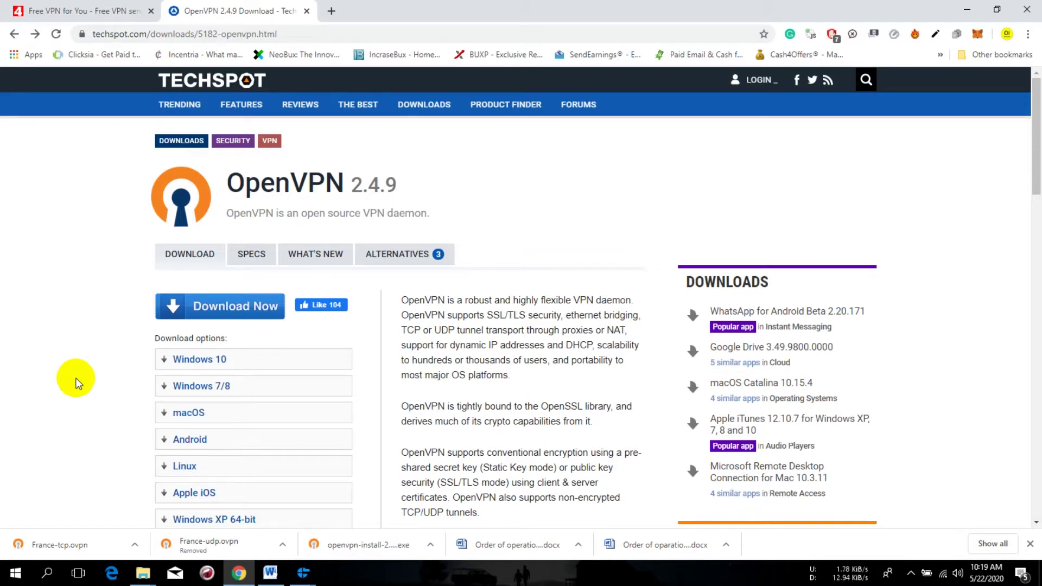
scroll(164, 272, "down", 2)
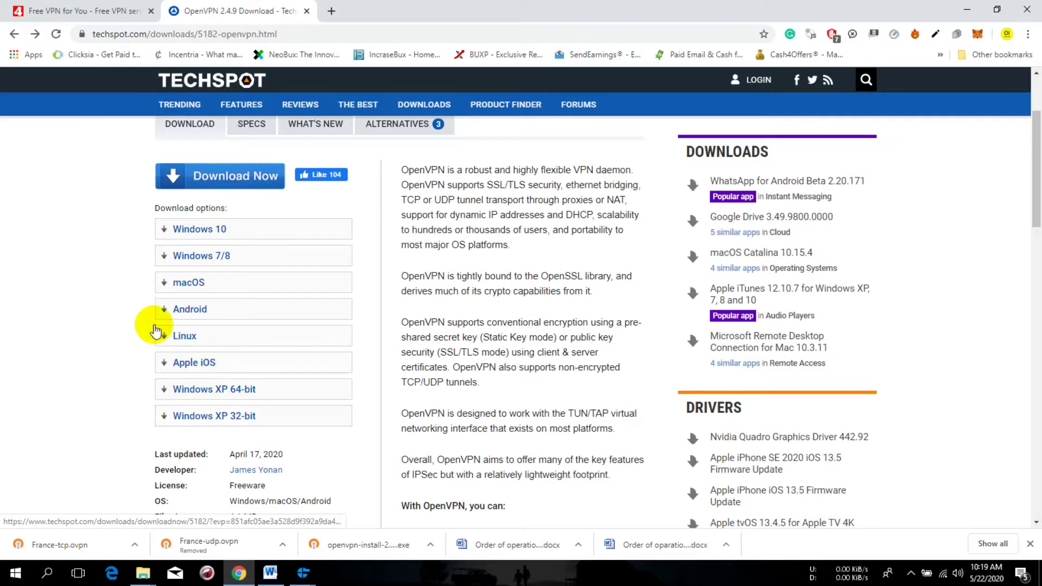
scroll(140, 326, "down", 1)
scroll(140, 326, "down", 1)
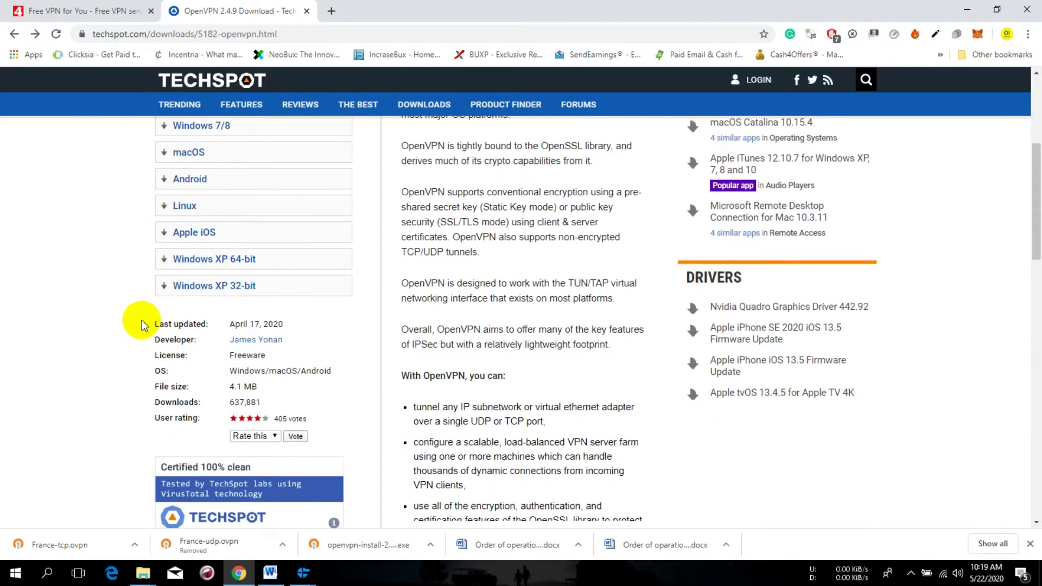
scroll(120, 289, "up", 2)
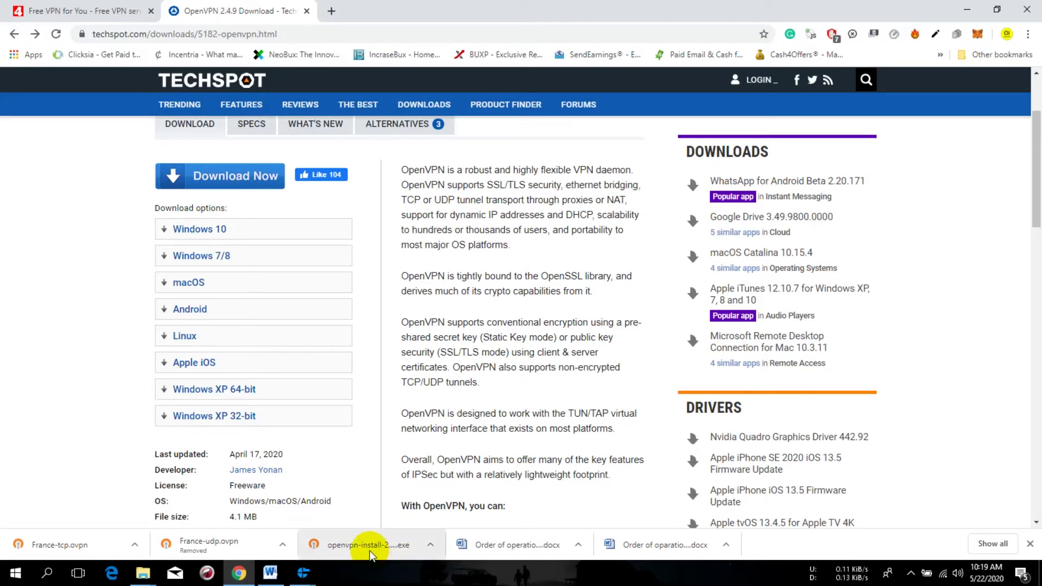
left_click(967, 8)
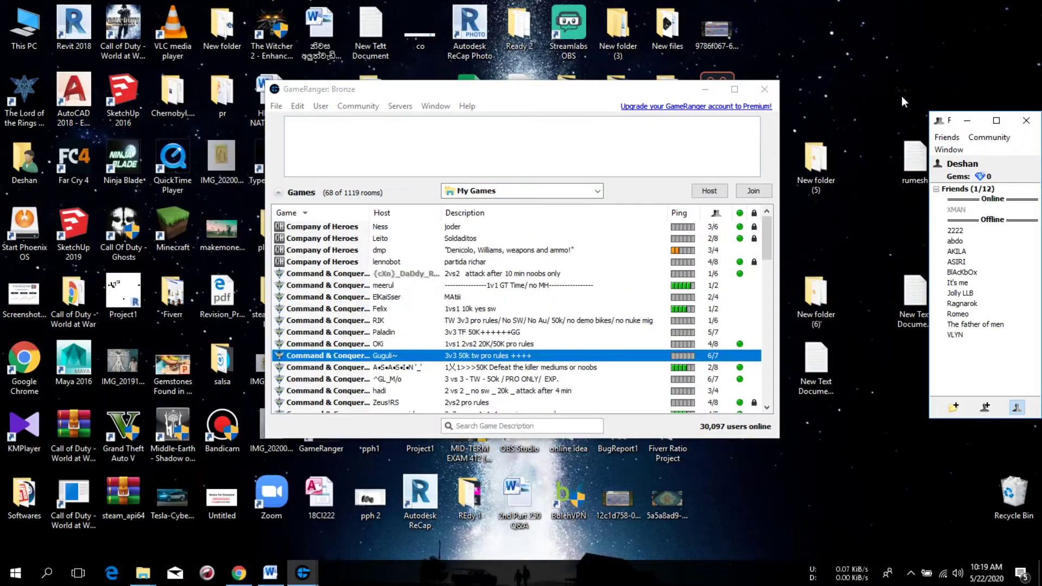
Step: Refresh the desktop and reposition the GameRanger window down and to the right
right_click(875, 28)
left_click(892, 107)
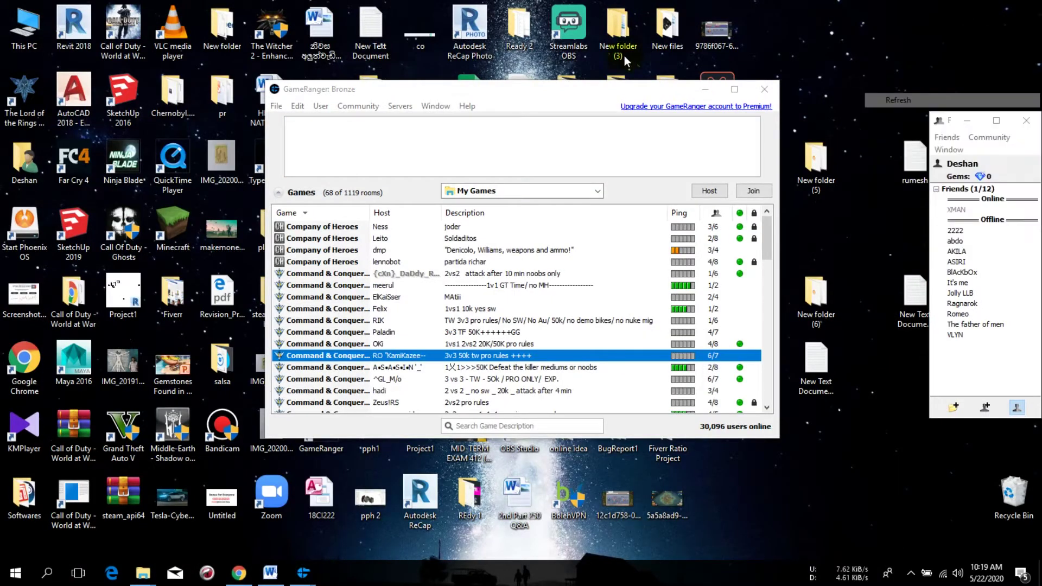
mouse_move(583, 97)
left_mouse_down()
mouse_move(423, 89)
mouse_move(390, 51)
left_mouse_up()
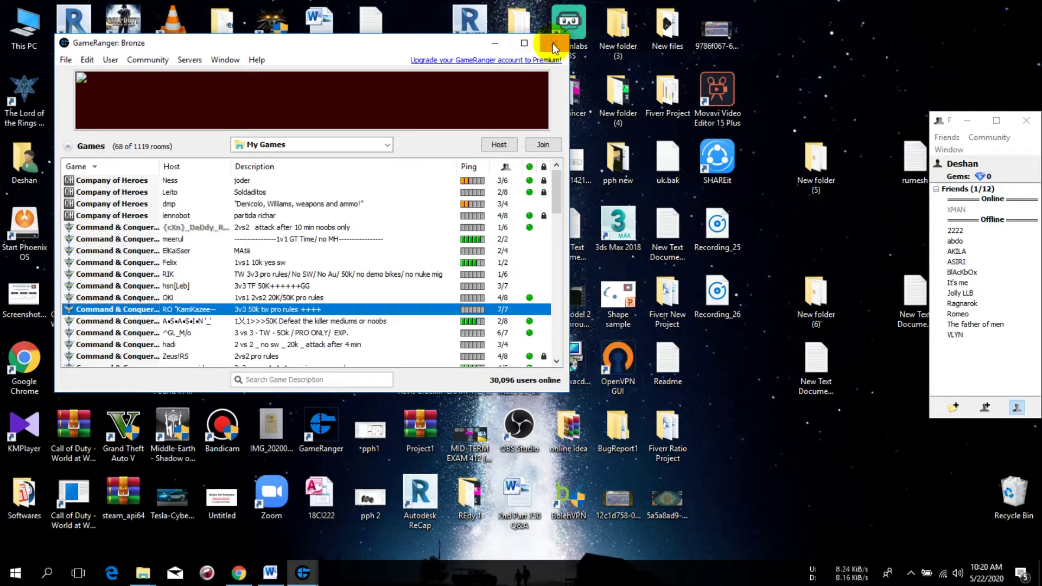
left_click_drag(403, 47, 547, 62)
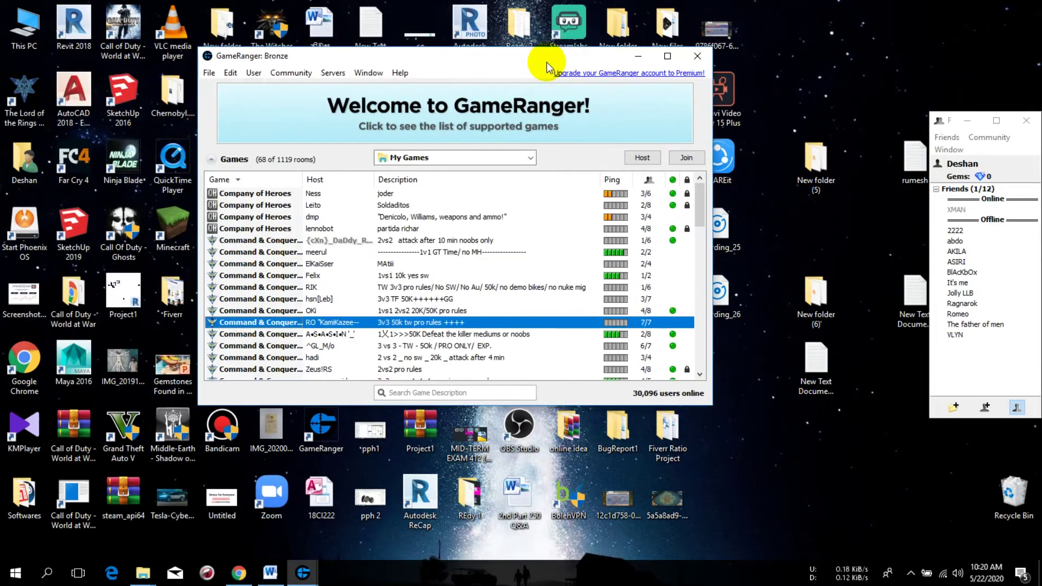
right_click(805, 42)
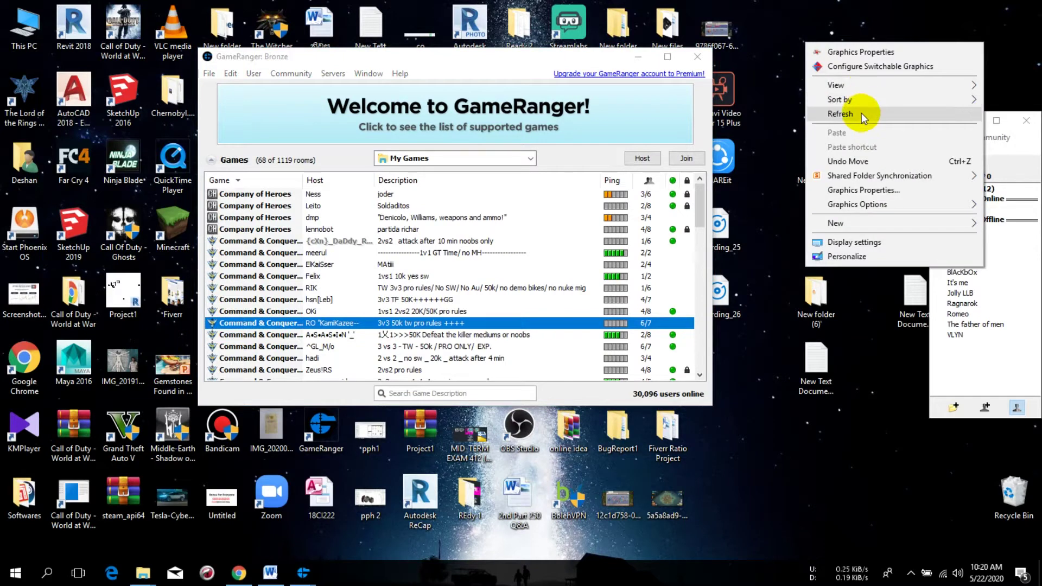
left_click(733, 188)
Step: Check OpenVPN GUI's tray menu without connecting, then show Chrome's Free VPN for You France page
left_click(912, 577)
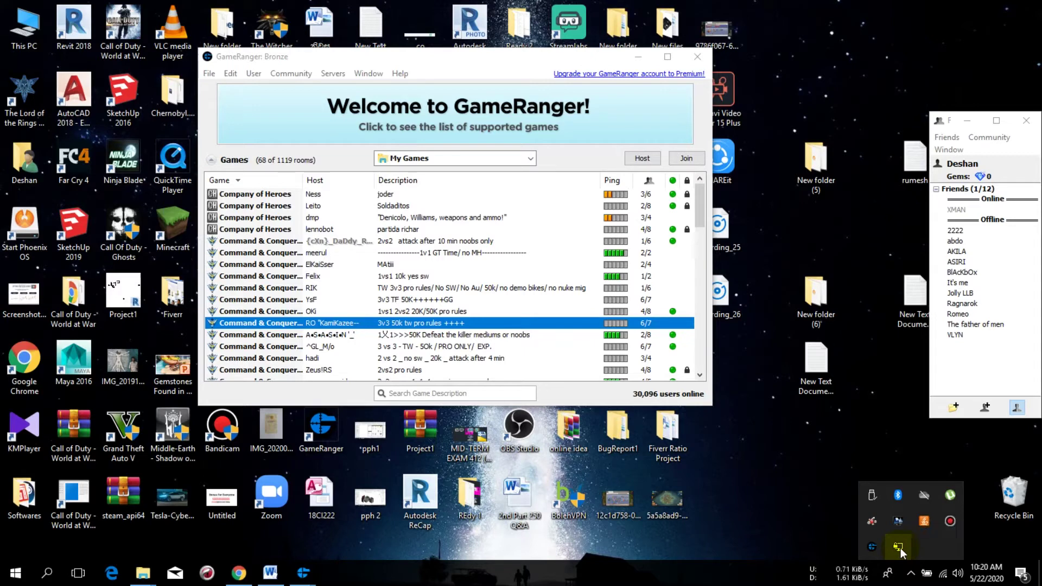
right_click(901, 549)
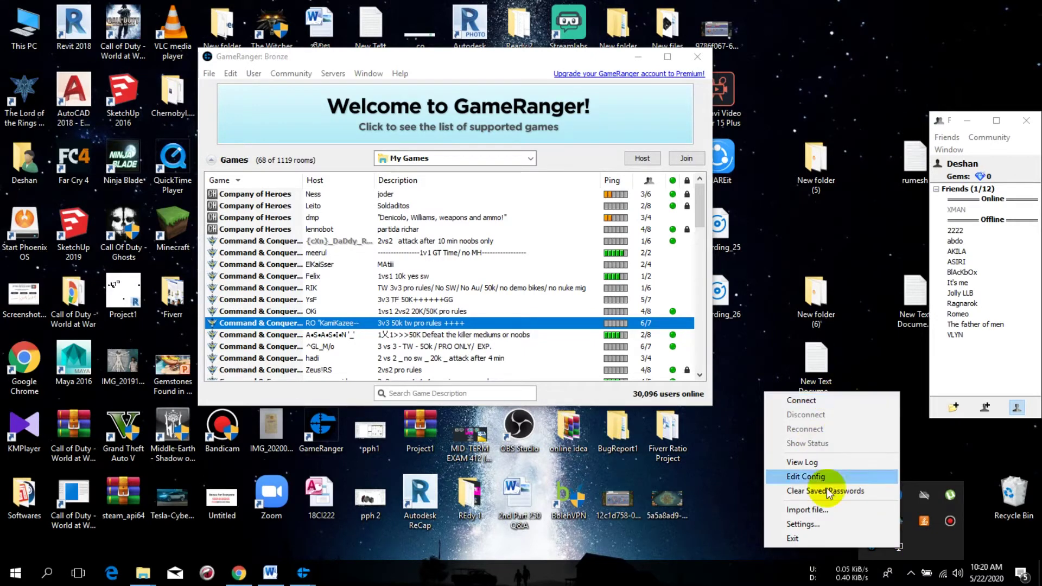
left_click(886, 356)
left_click(913, 573)
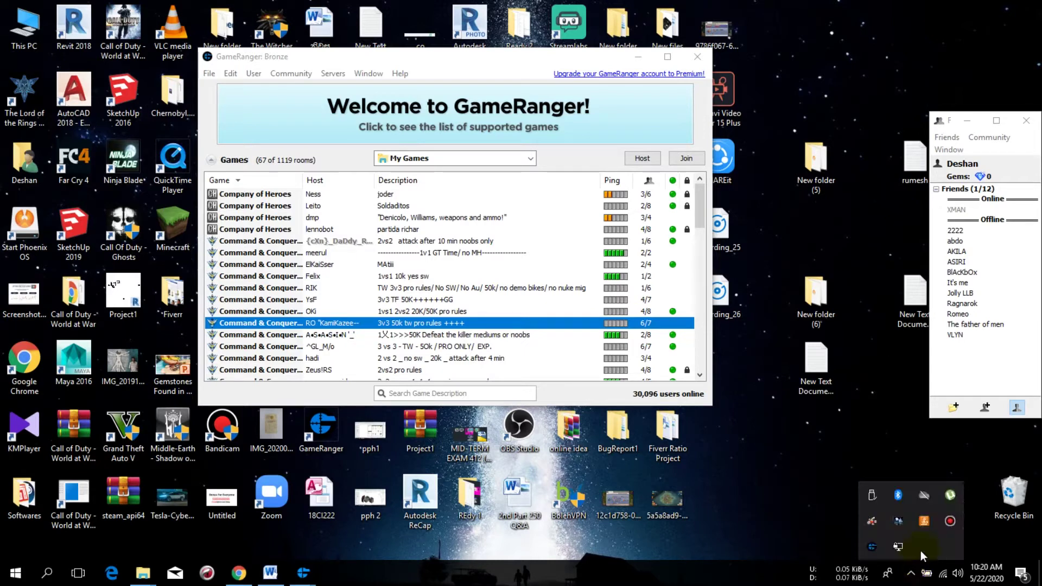
right_click(899, 546)
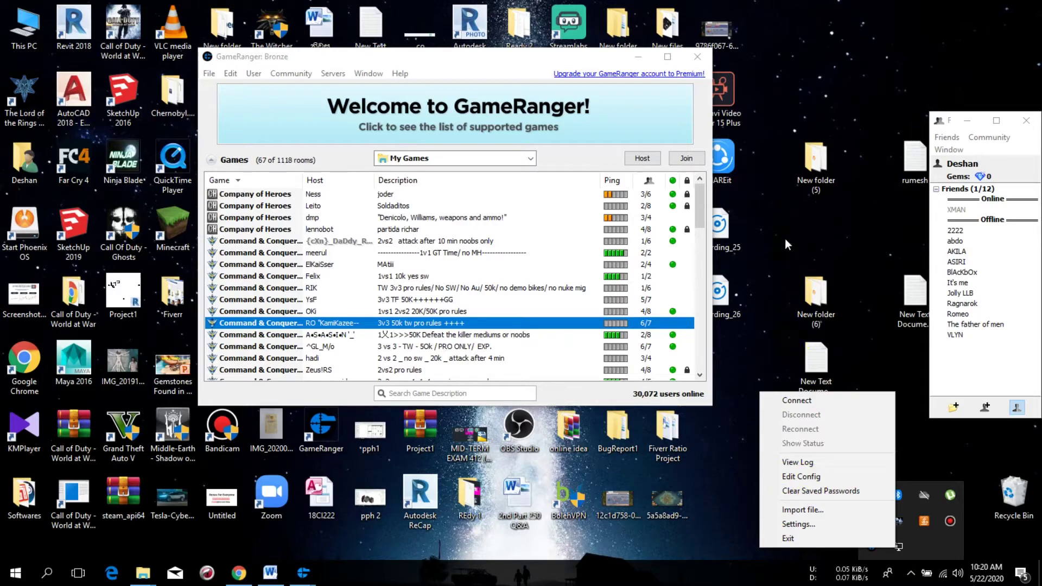
left_click(600, 405)
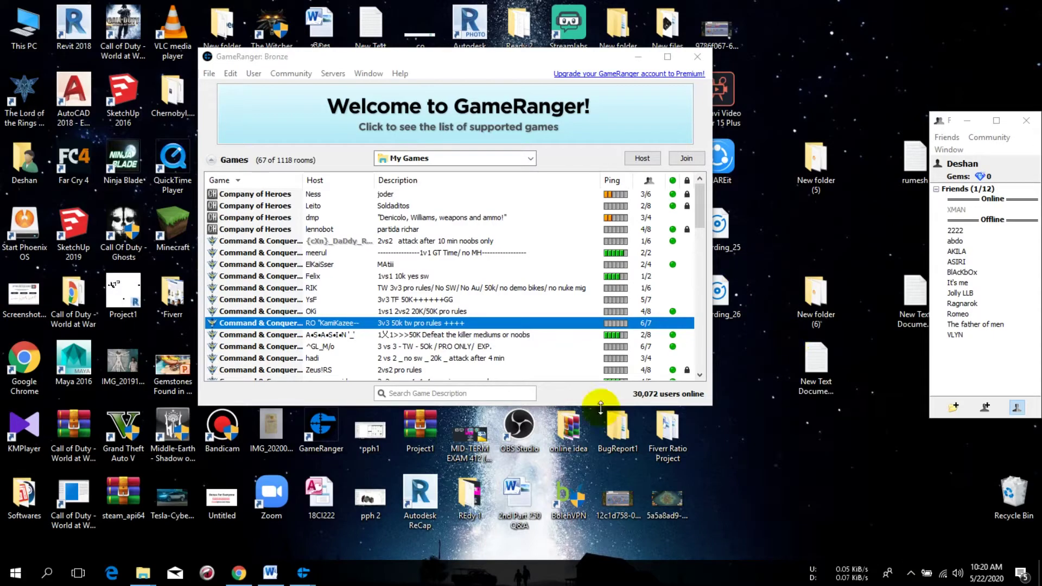
left_click(238, 573)
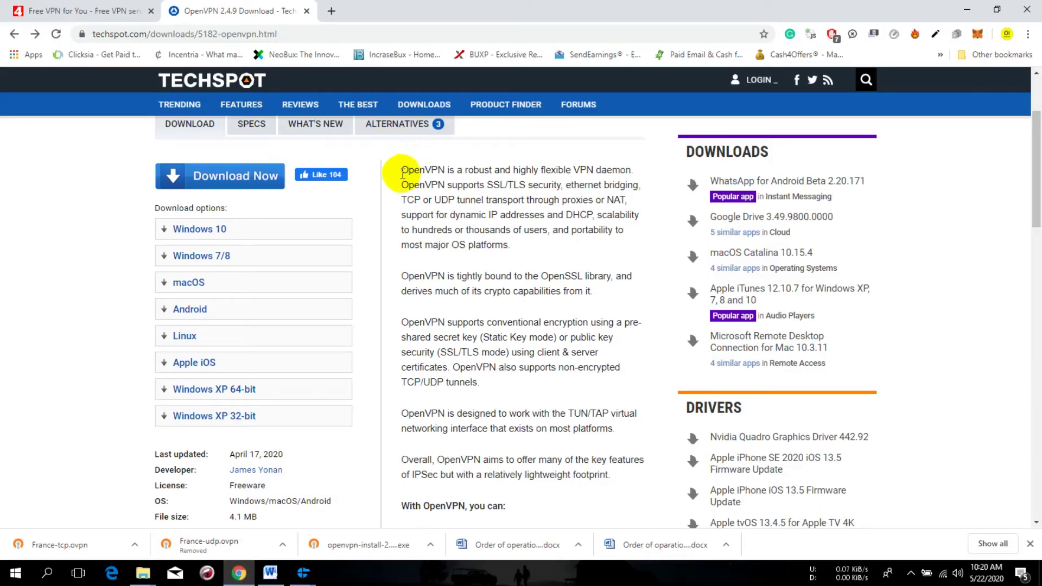
left_click(96, 7)
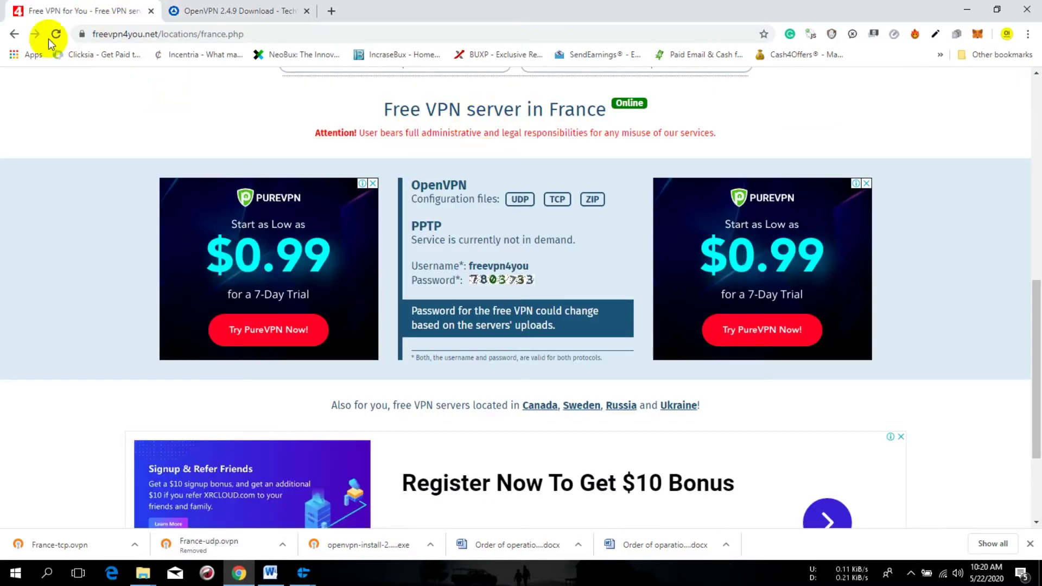
Step: Go back from the France server page to the freevpn4you.net home page
left_click(10, 33)
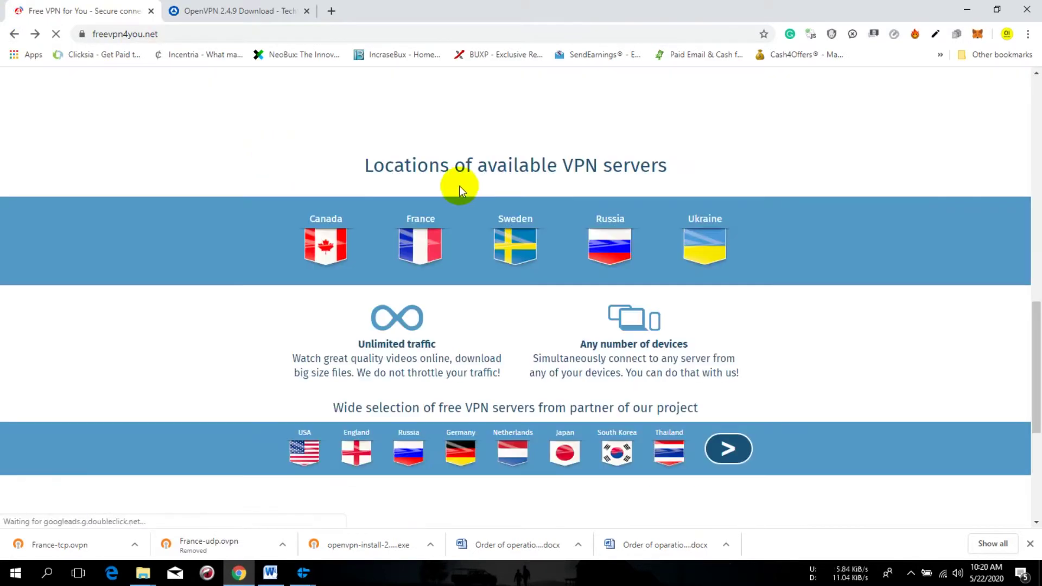
scroll(459, 186, "up", 2)
scroll(460, 187, "up", 2)
scroll(457, 180, "up", 2)
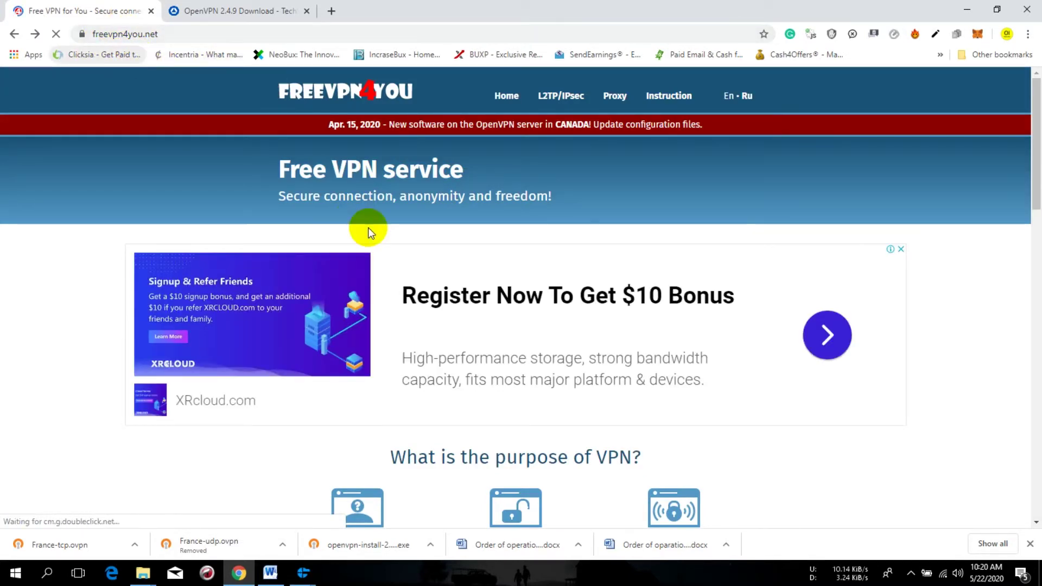
scroll(368, 229, "down", 2)
scroll(369, 236, "down", 2)
scroll(369, 242, "down", 2)
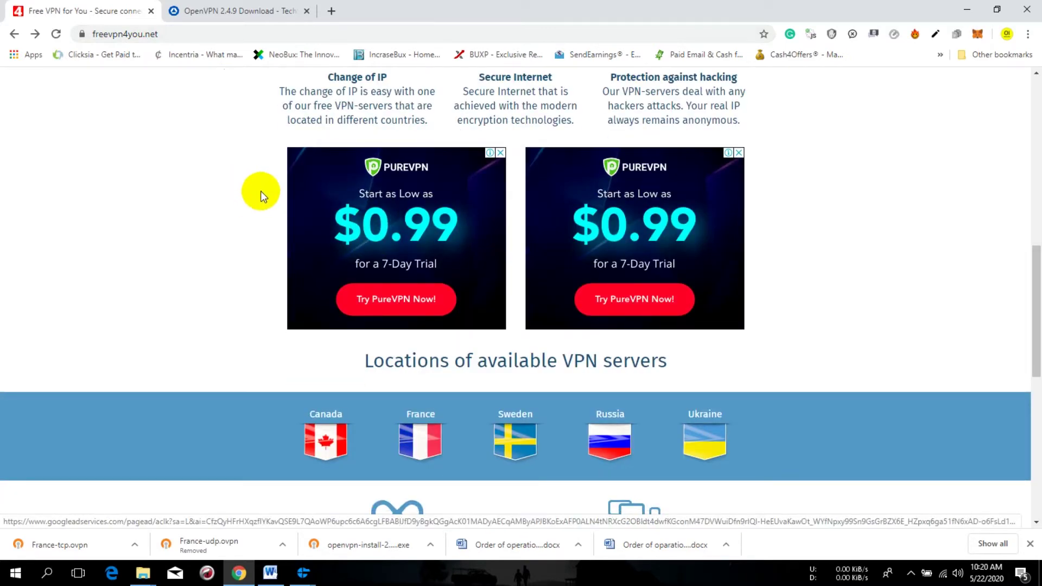
scroll(214, 157, "up", 2)
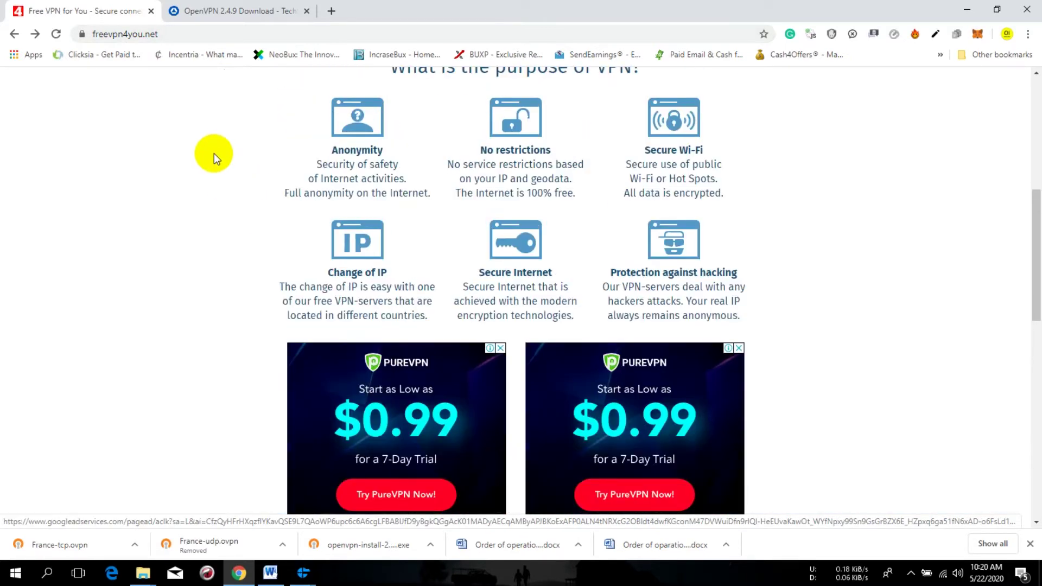
scroll(417, 210, "down", 2)
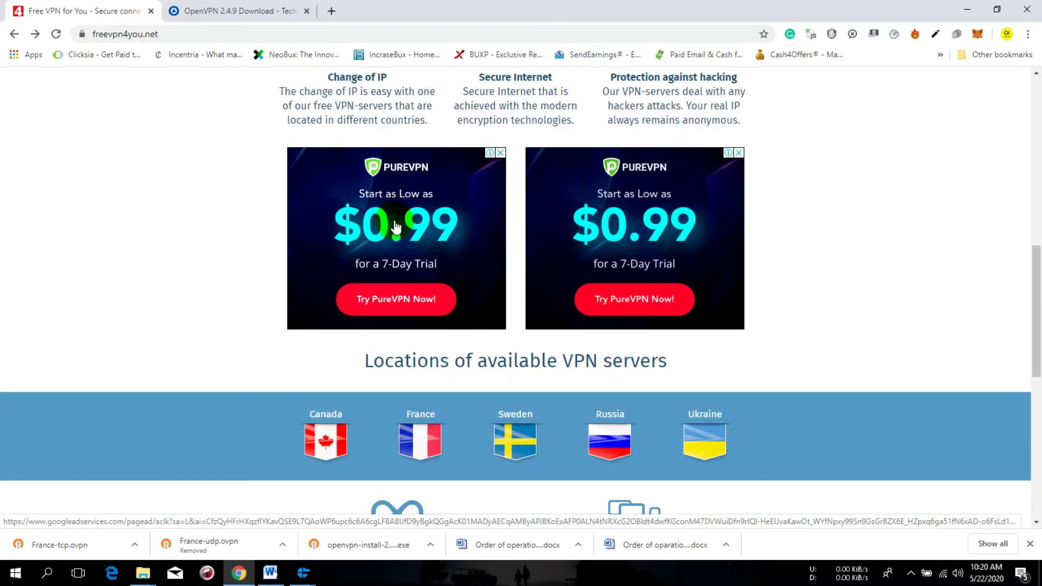
scroll(399, 231, "down", 1)
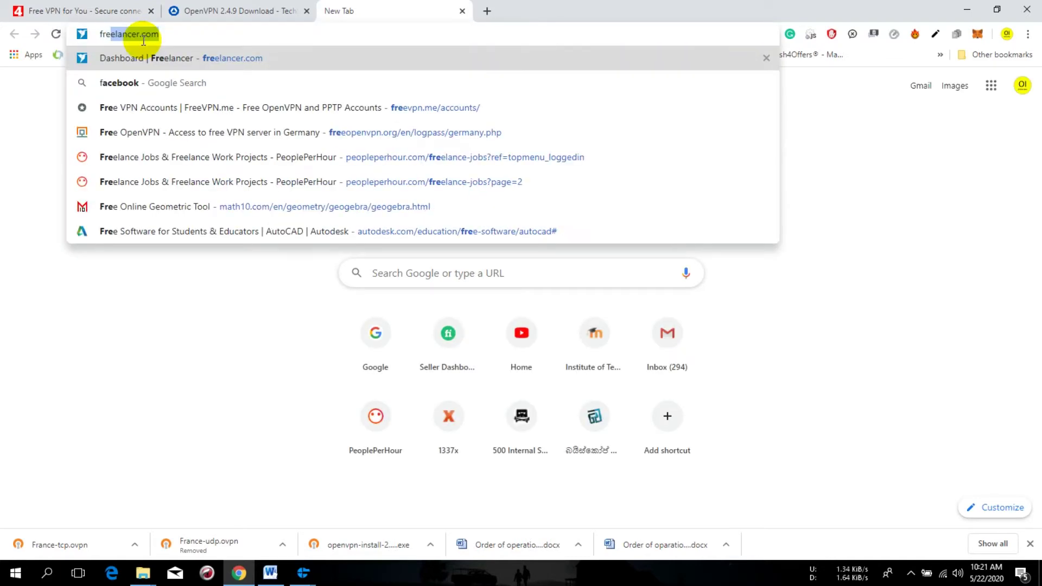
type("e")
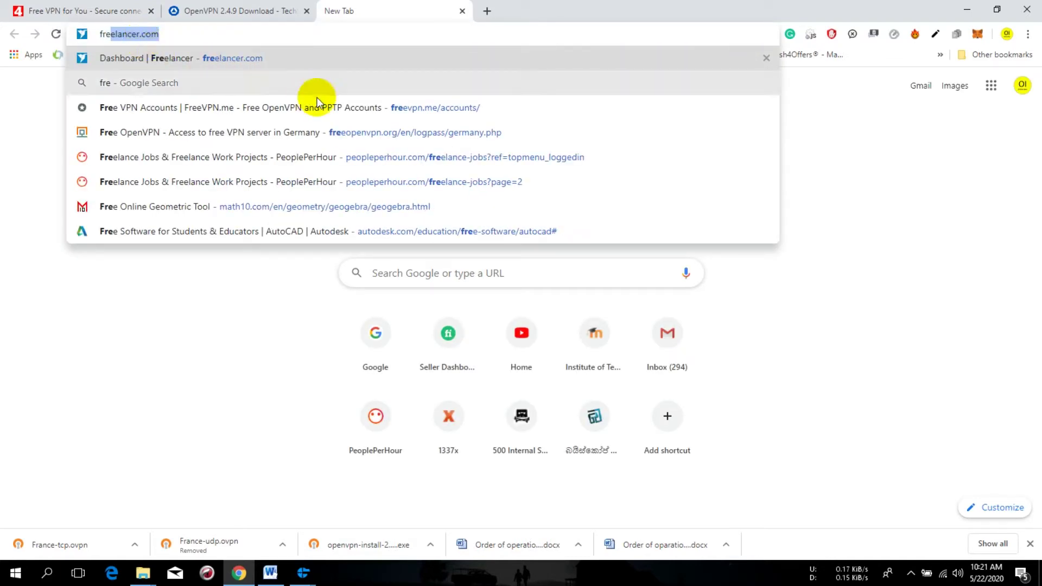
left_click(317, 135)
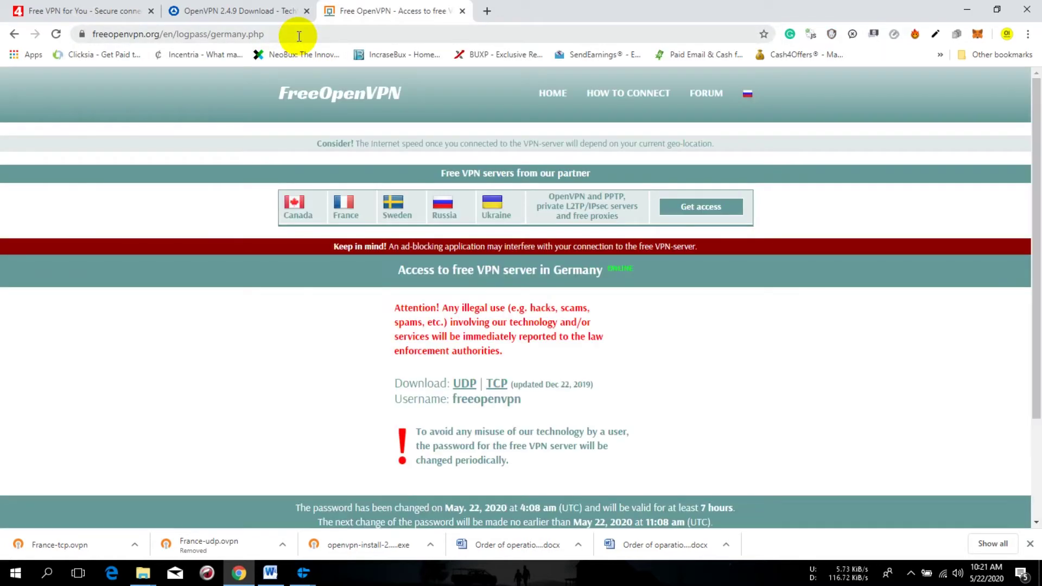
scroll(471, 198, "down", 1)
scroll(472, 201, "down", 1)
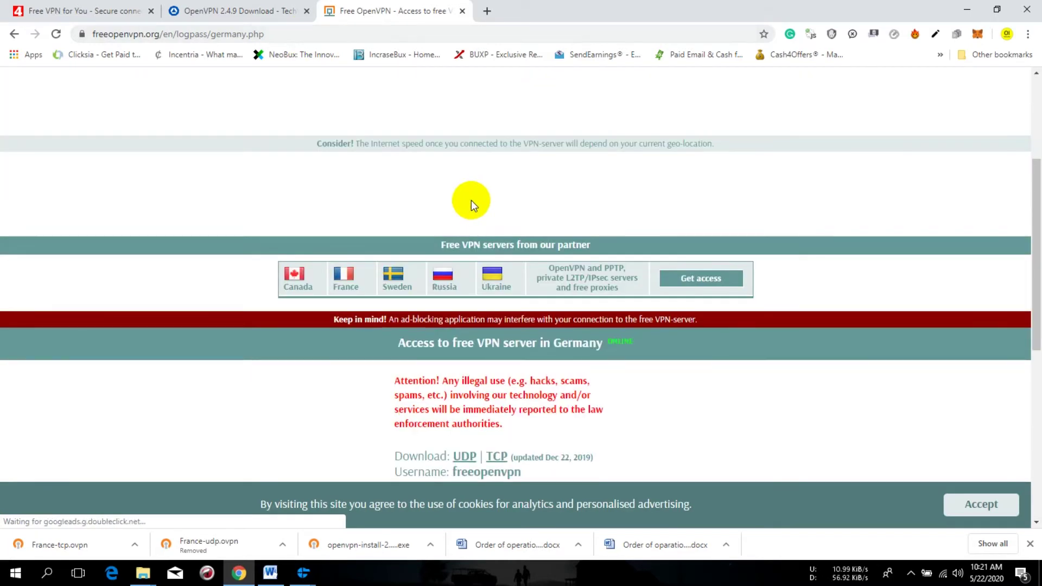
scroll(471, 201, "down", 2)
scroll(471, 200, "down", 1)
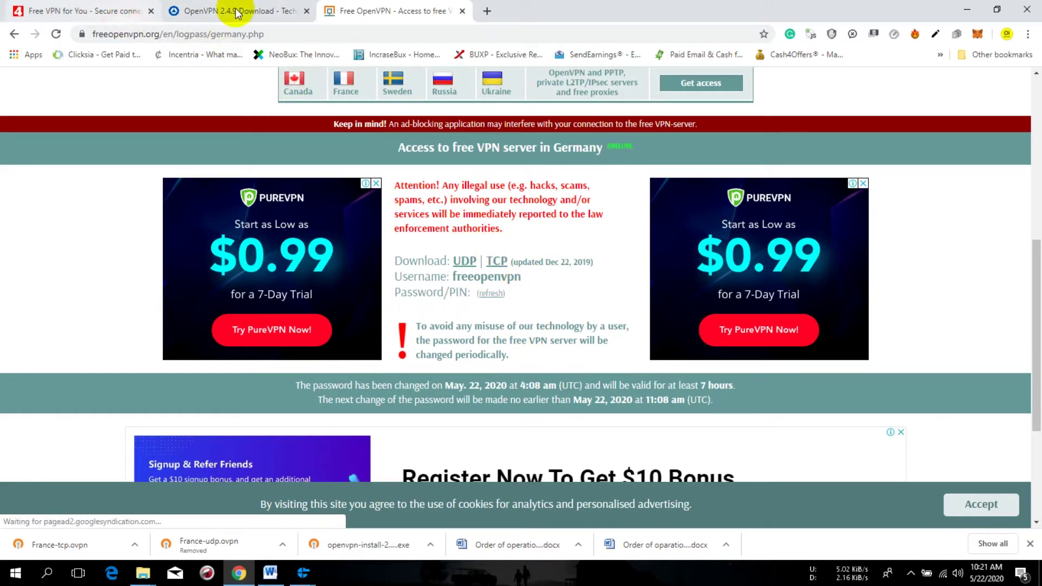
Step: Close the Germany page and open freevpn4you.net's France server page with its OpenVPN credentials
left_click(464, 11)
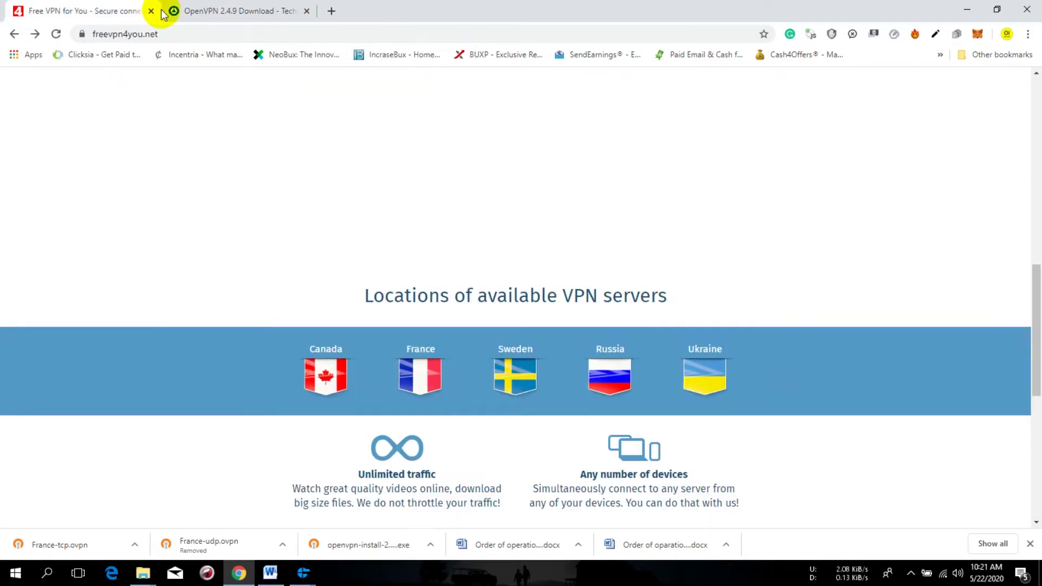
left_click(463, 388)
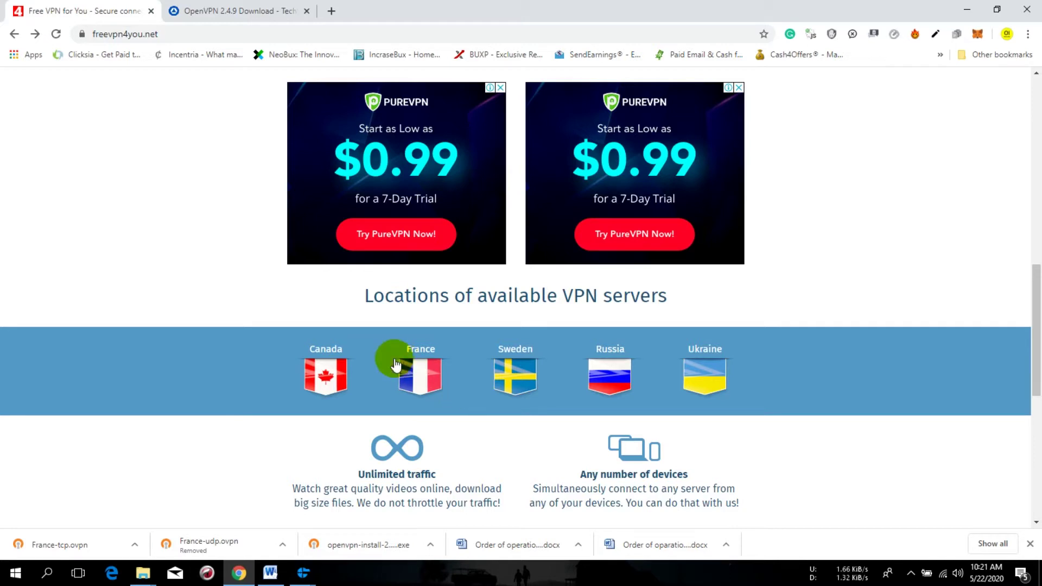
left_click(421, 370)
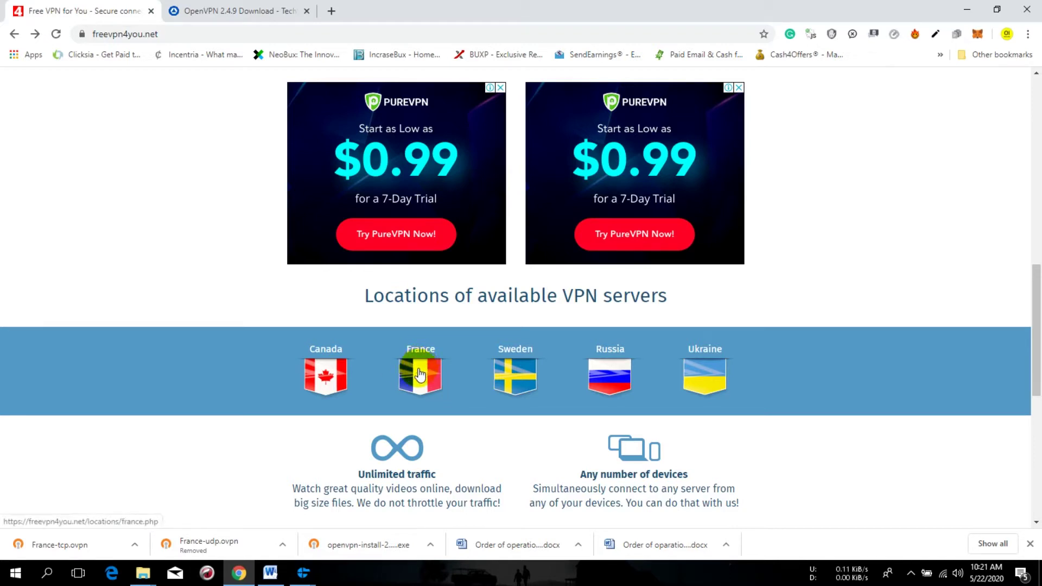
left_click(411, 369)
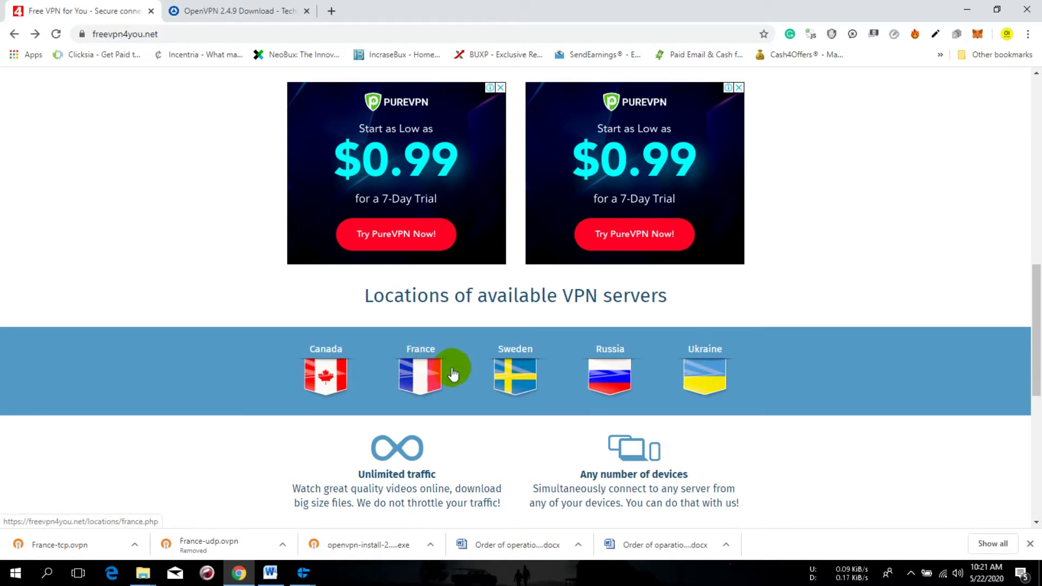
scroll(355, 349, "up", 5)
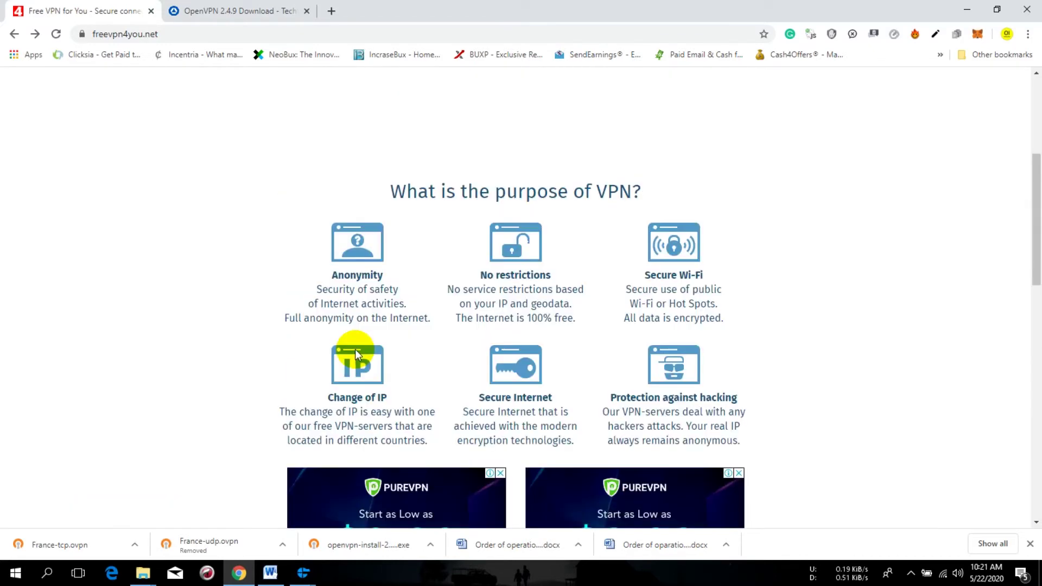
scroll(355, 350, "up", 3)
scroll(356, 349, "down", 5)
scroll(355, 350, "down", 2)
scroll(385, 326, "down", 1)
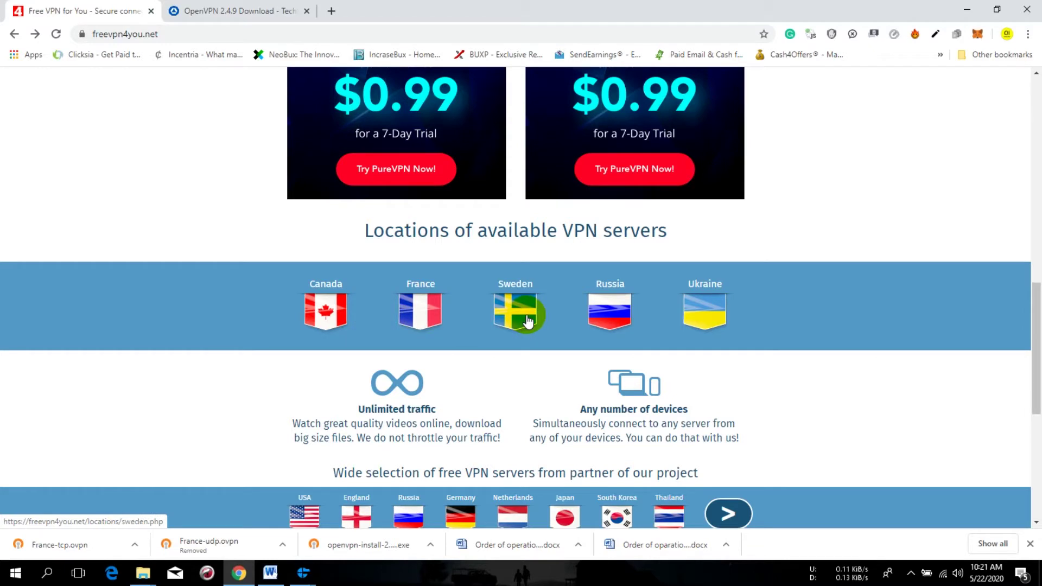
left_click(421, 320)
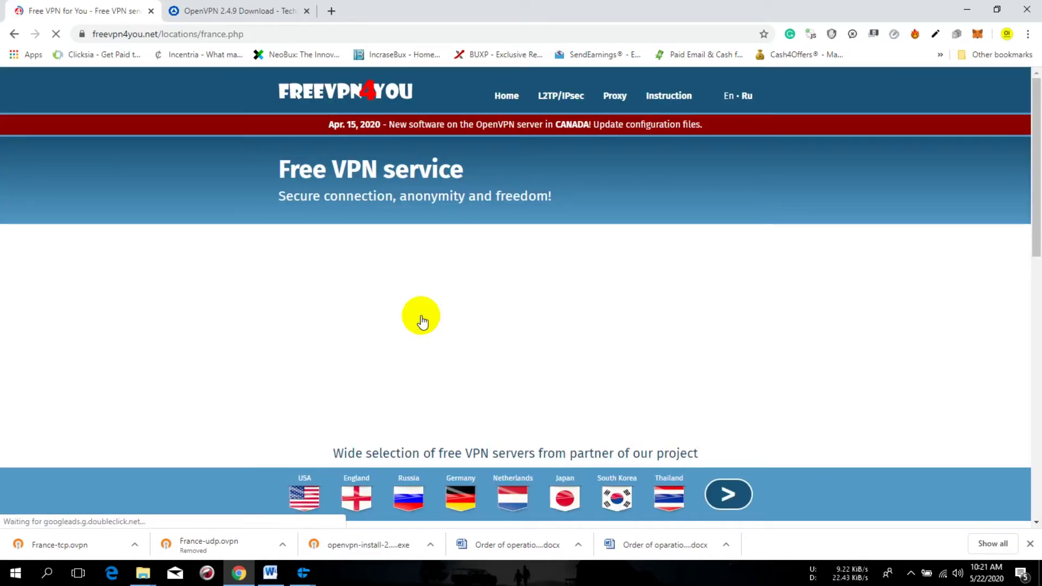
scroll(513, 303, "down", 3)
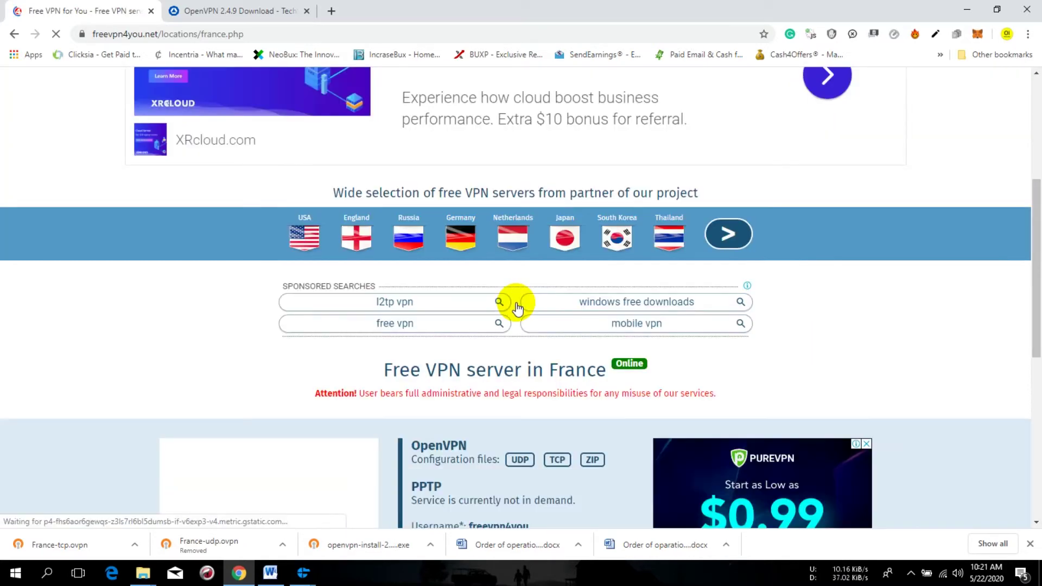
scroll(516, 309, "down", 3)
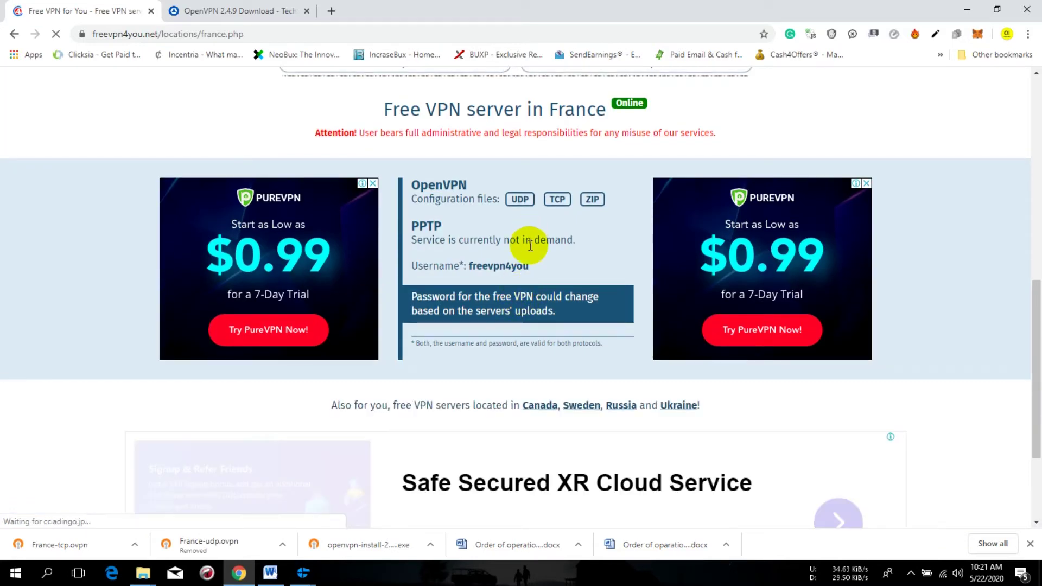
scroll(549, 283, "up", 4)
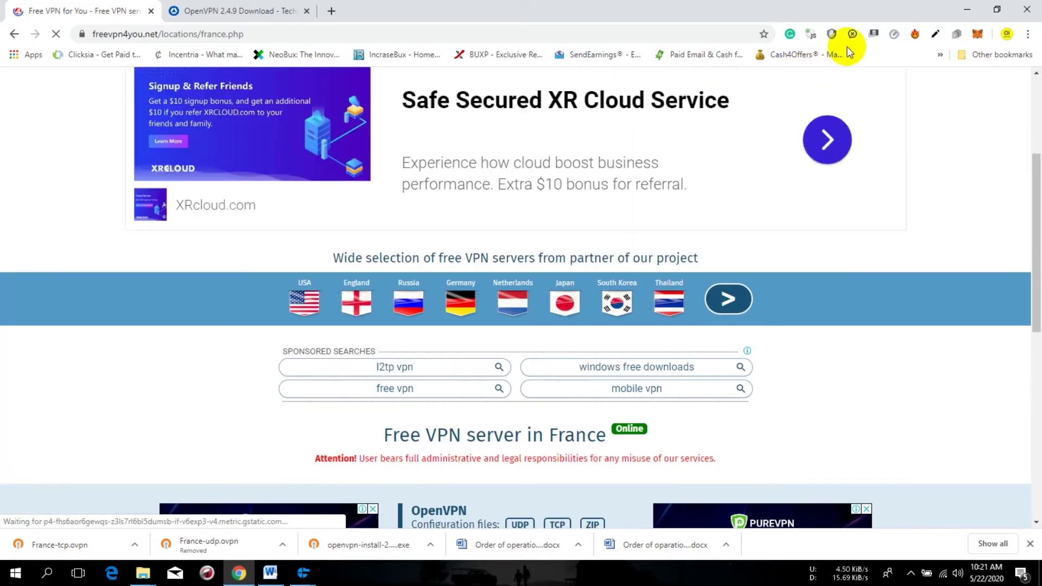
scroll(651, 355, "down", 3)
scroll(643, 349, "down", 1)
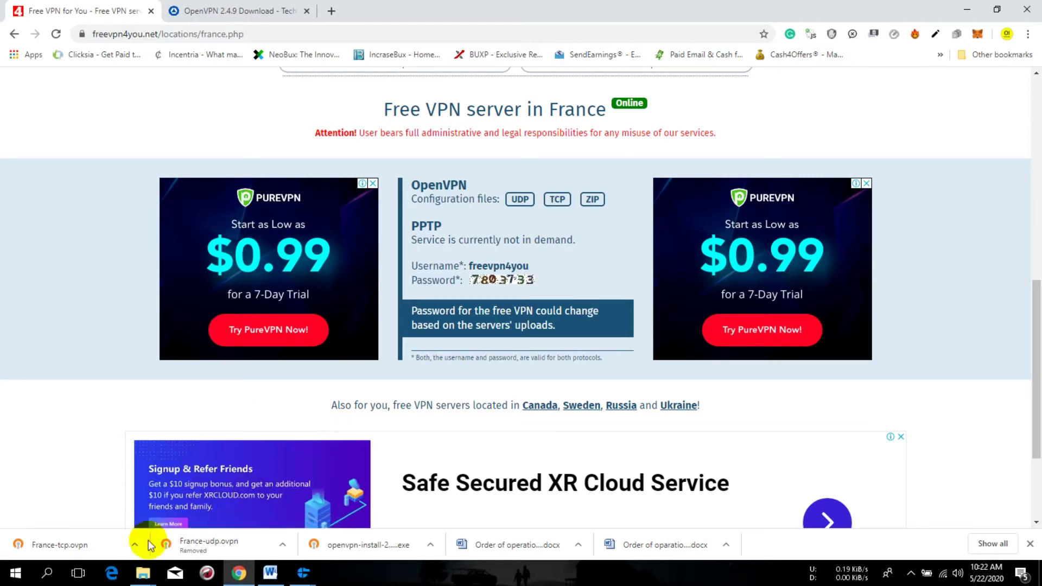
Step: Reveal France-tcp.ovpn in its folder, minimize Chrome, and select the config folder
left_click(133, 547)
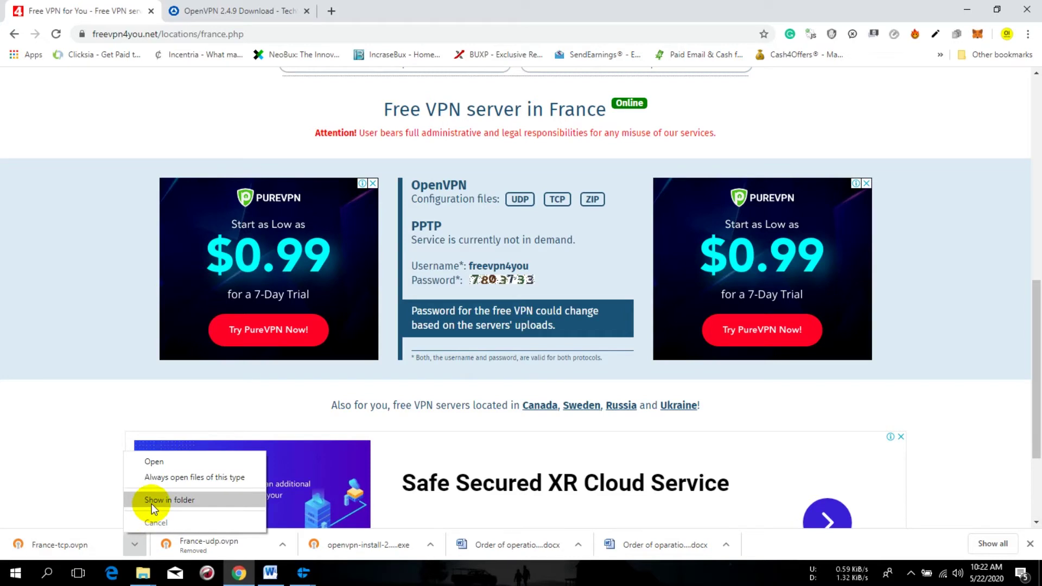
left_click(152, 501)
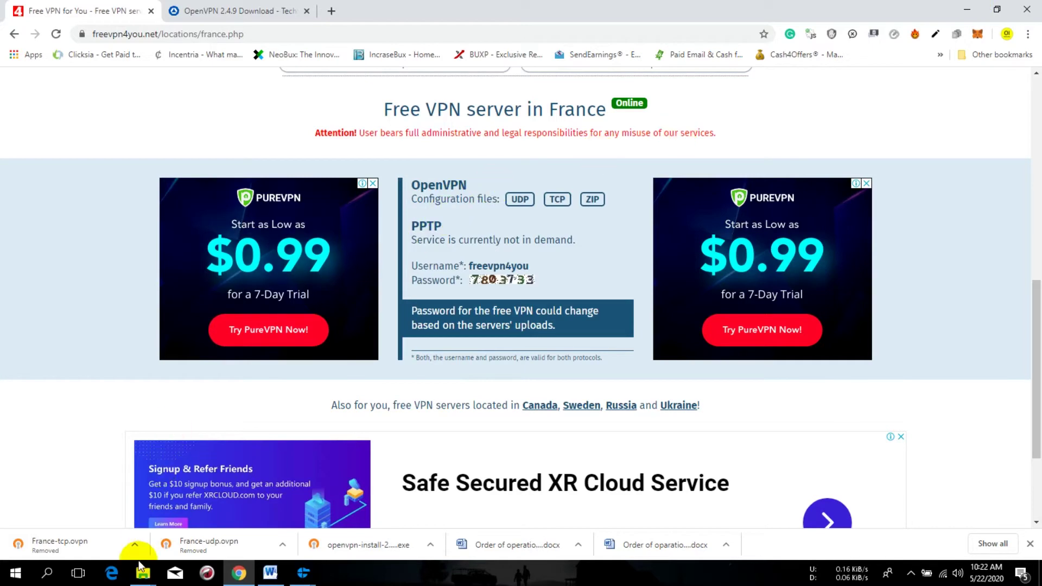
left_click(961, 12)
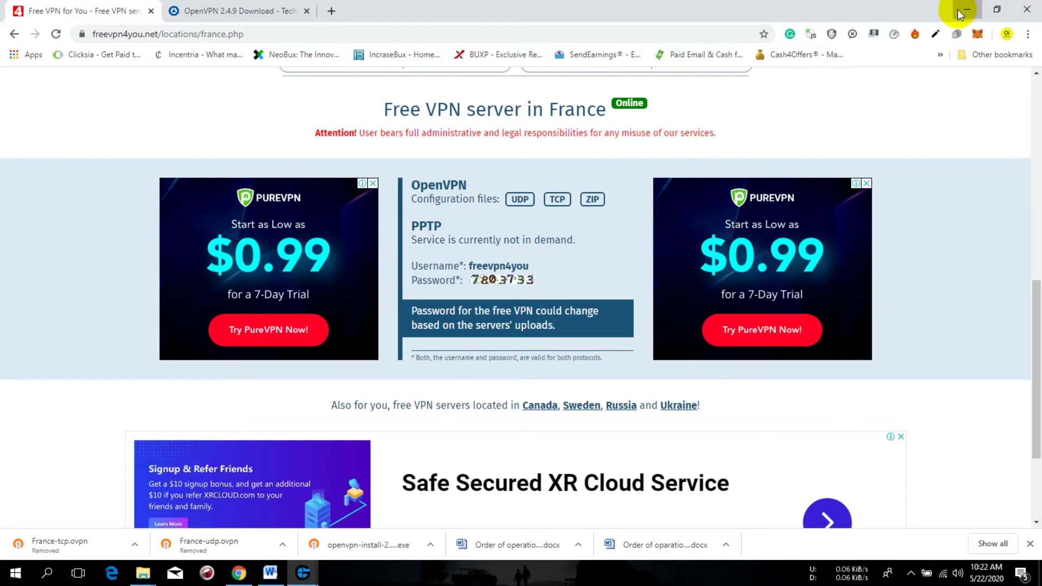
left_click(794, 334)
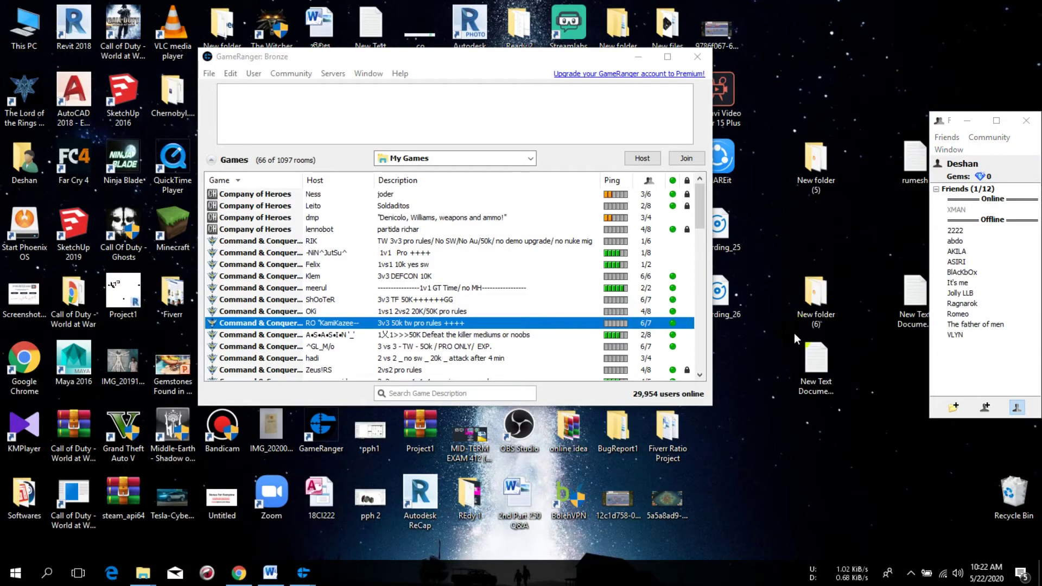
double_click(810, 298)
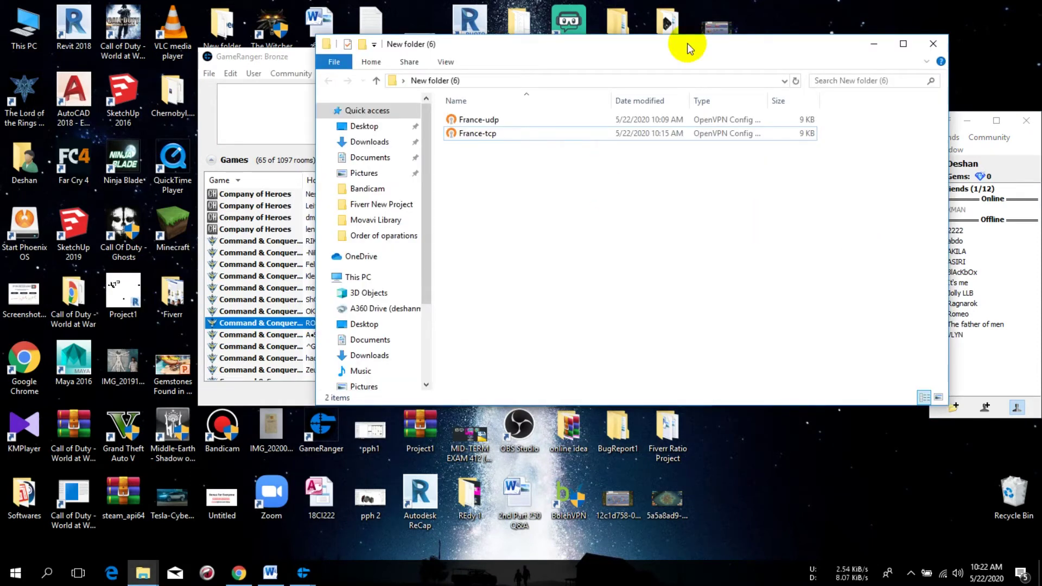
right_click(766, 9)
left_click(784, 72)
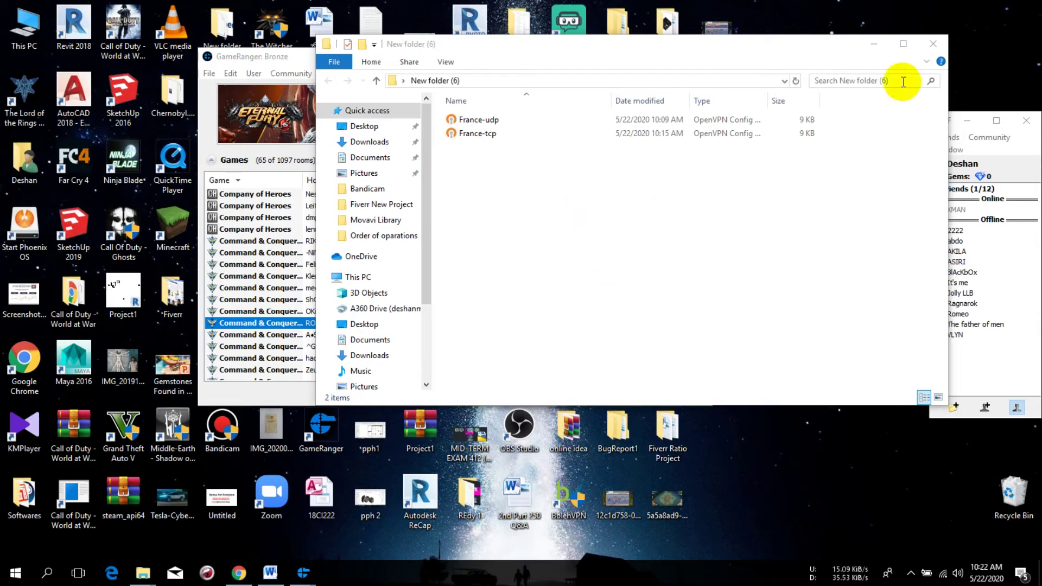
left_click(934, 45)
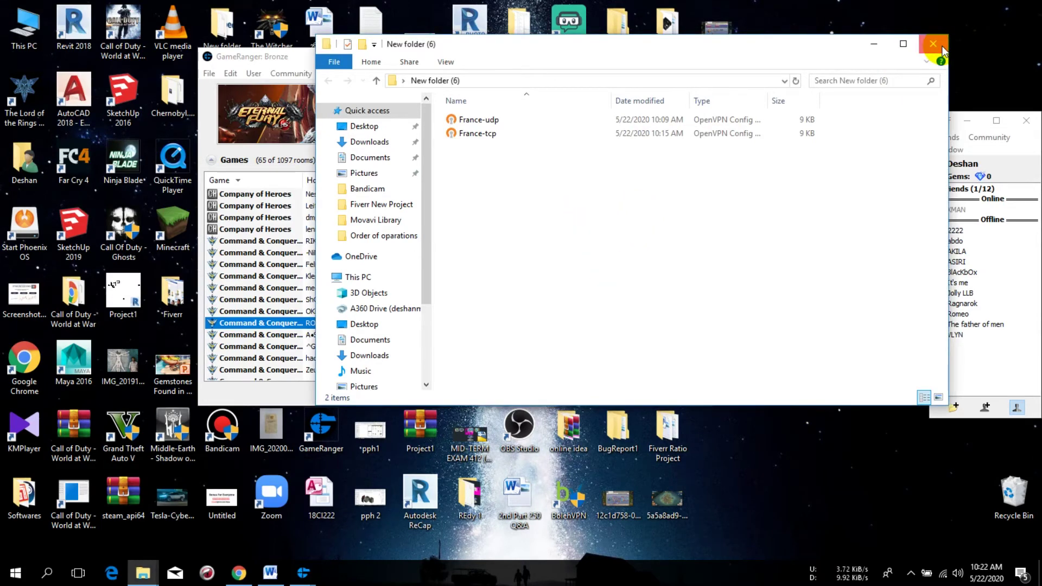
left_click(940, 47)
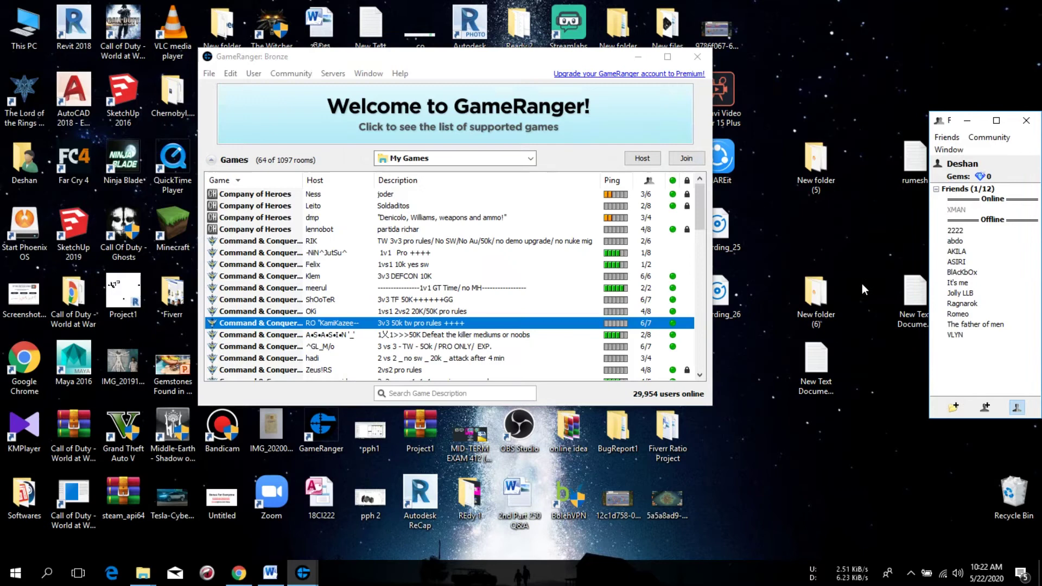
Step: Import France-tcp from New folder (6) through OpenVPN GUI's Import file option
left_click(911, 574)
right_click(903, 544)
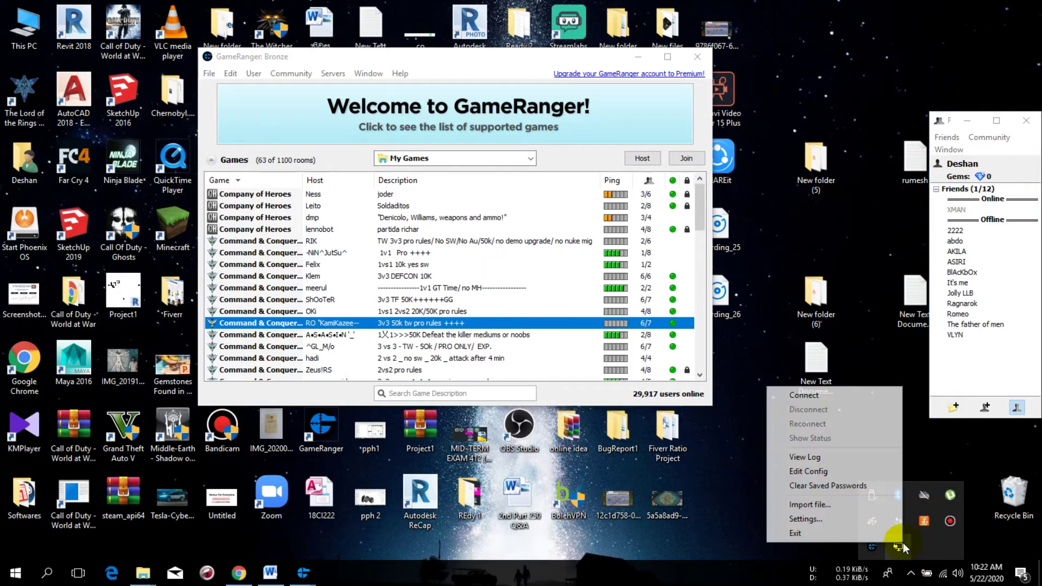
right_click(901, 549)
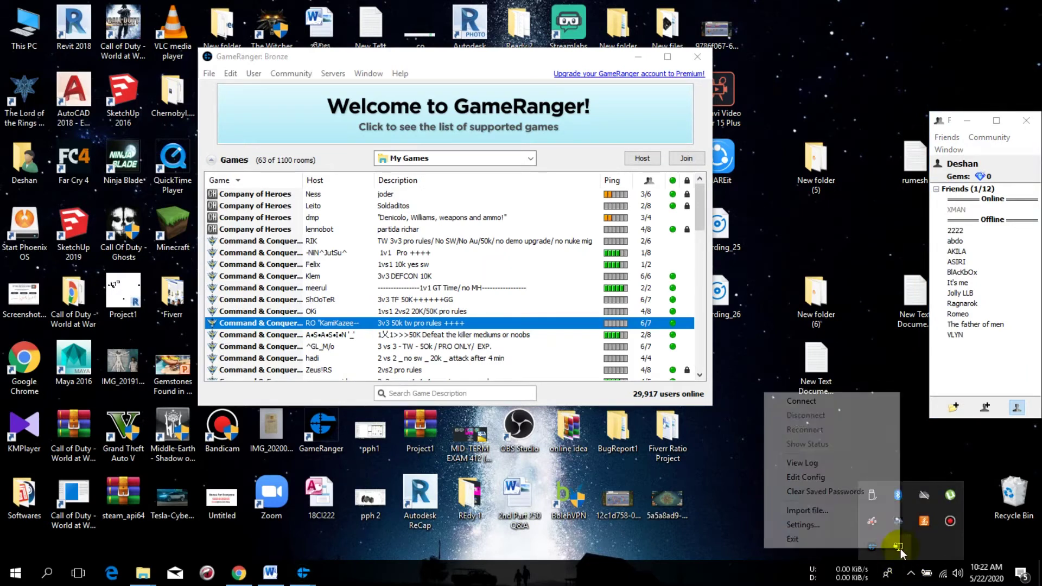
left_click(865, 513)
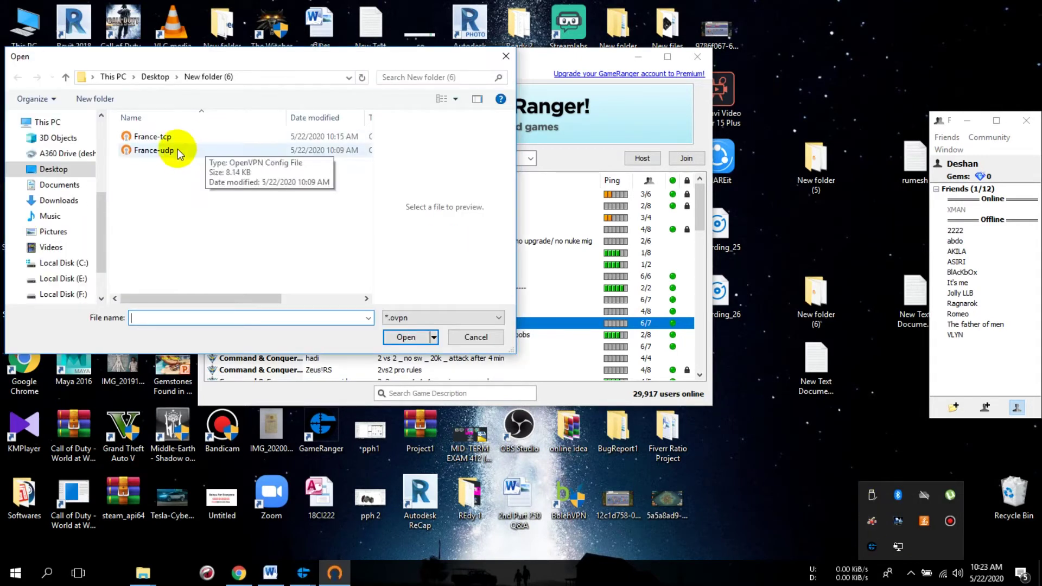
left_click_drag(254, 63, 426, 42)
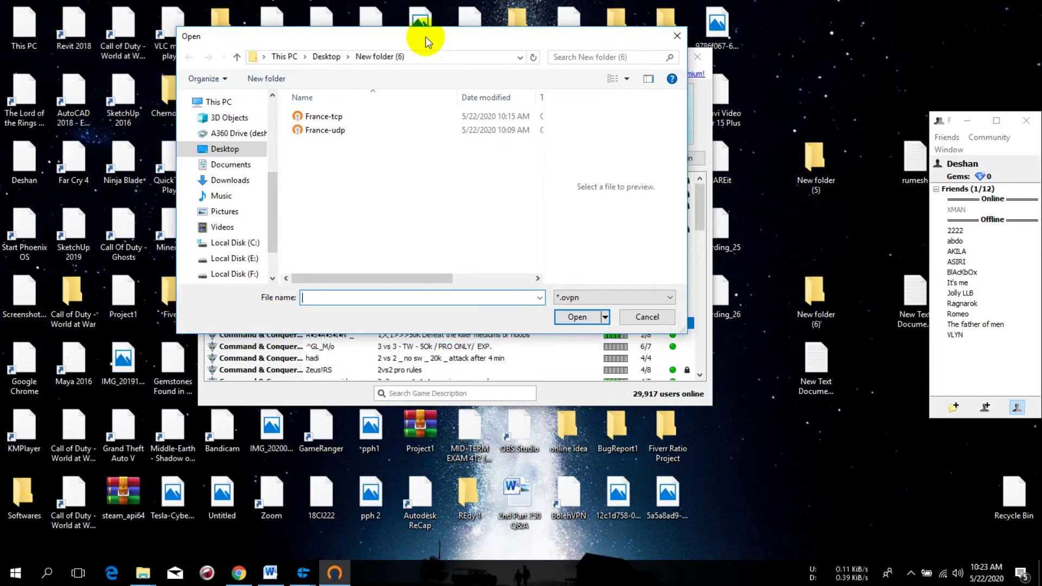
mouse_move(325, 131)
left_click(342, 117)
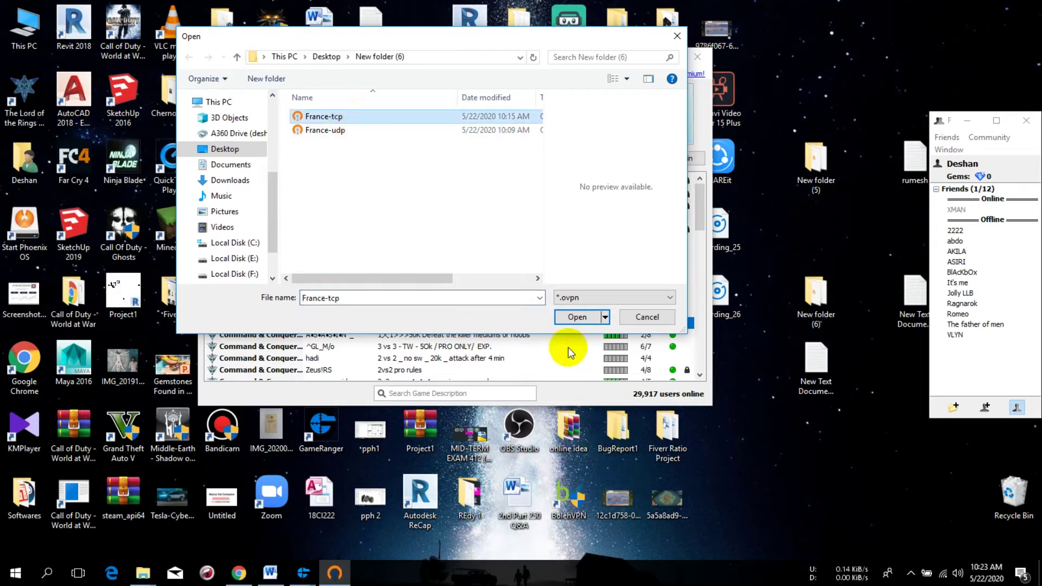
left_click(573, 320)
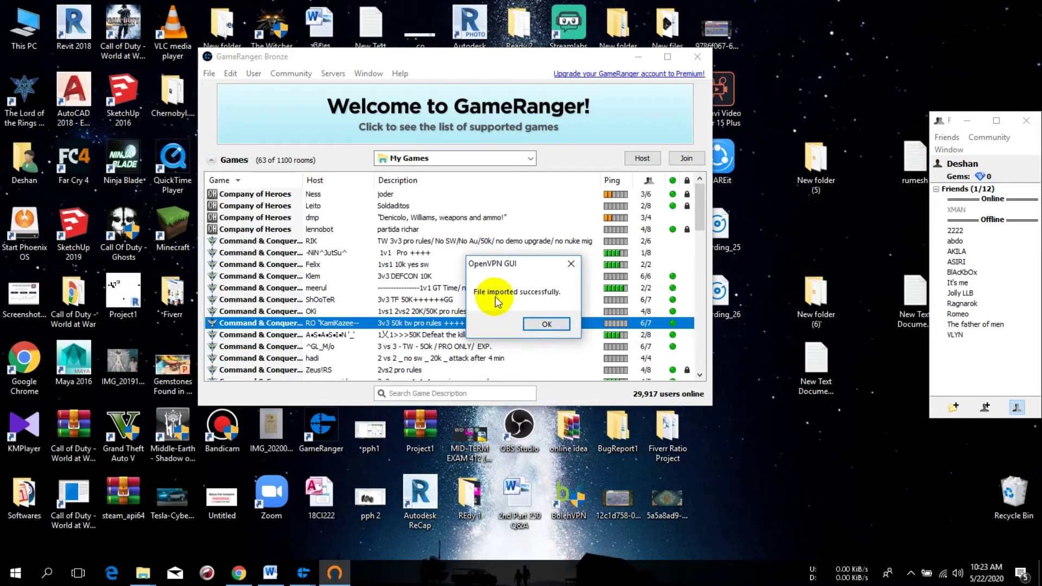
left_click(557, 327)
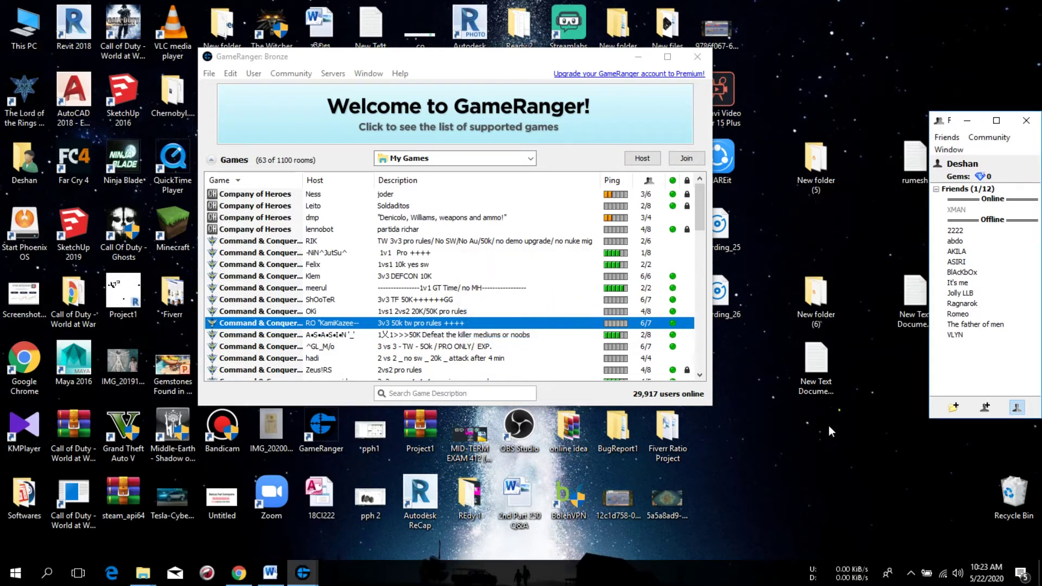
left_click(912, 575)
right_click(900, 552)
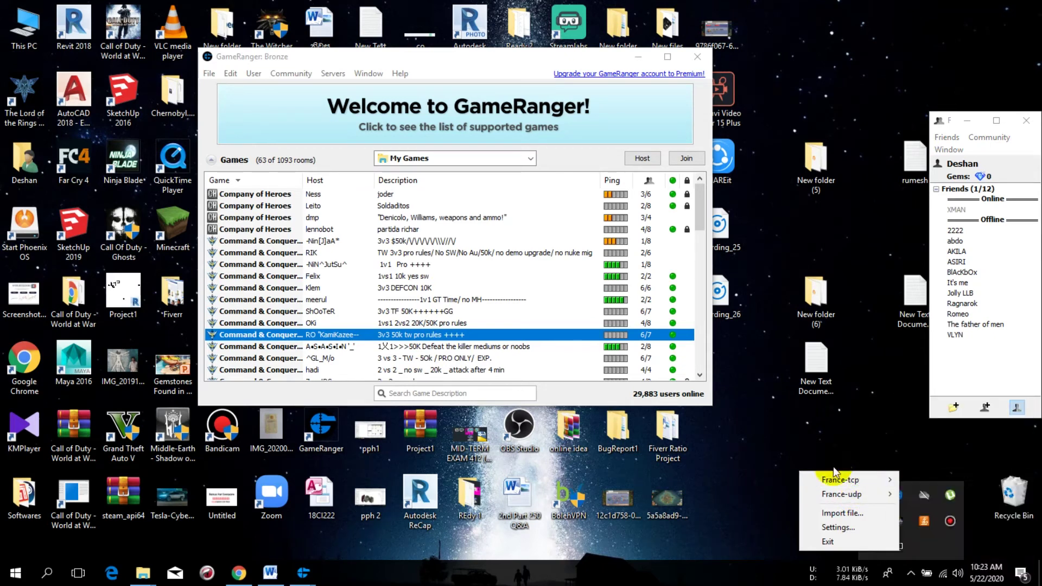
mouse_move(840, 480)
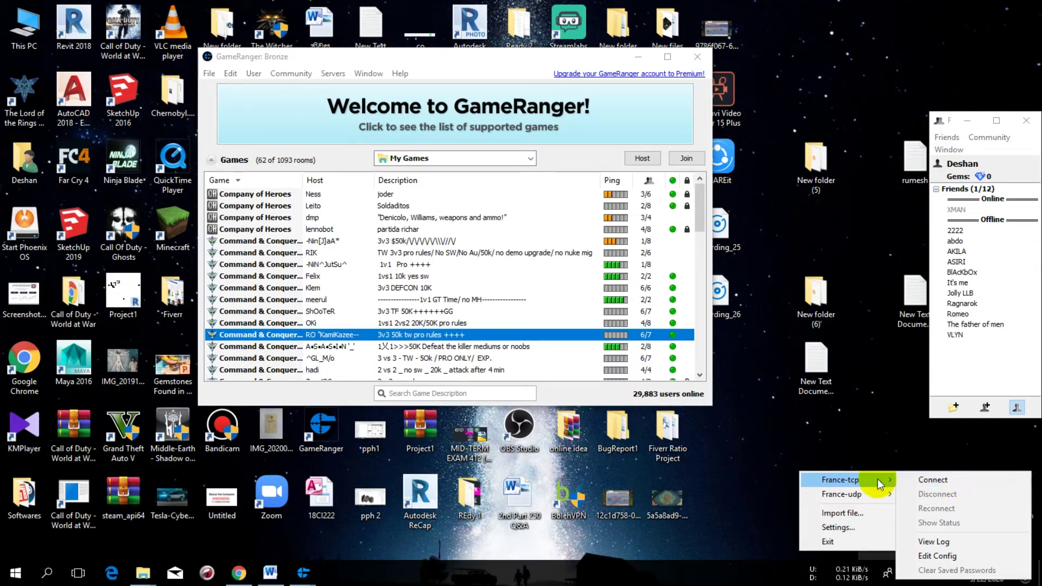
Step: Connect the France-tcp profile from OpenVPN GUI's tray menu
left_click(934, 480)
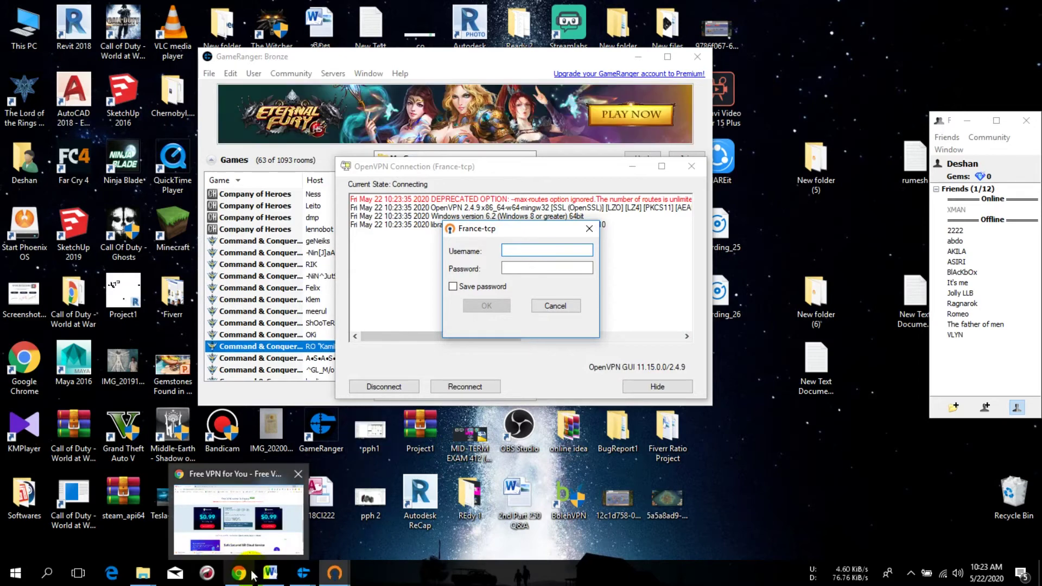
Step: Enter the freevpn4you password in the France-tcp login, save it, and submit
left_click(228, 575)
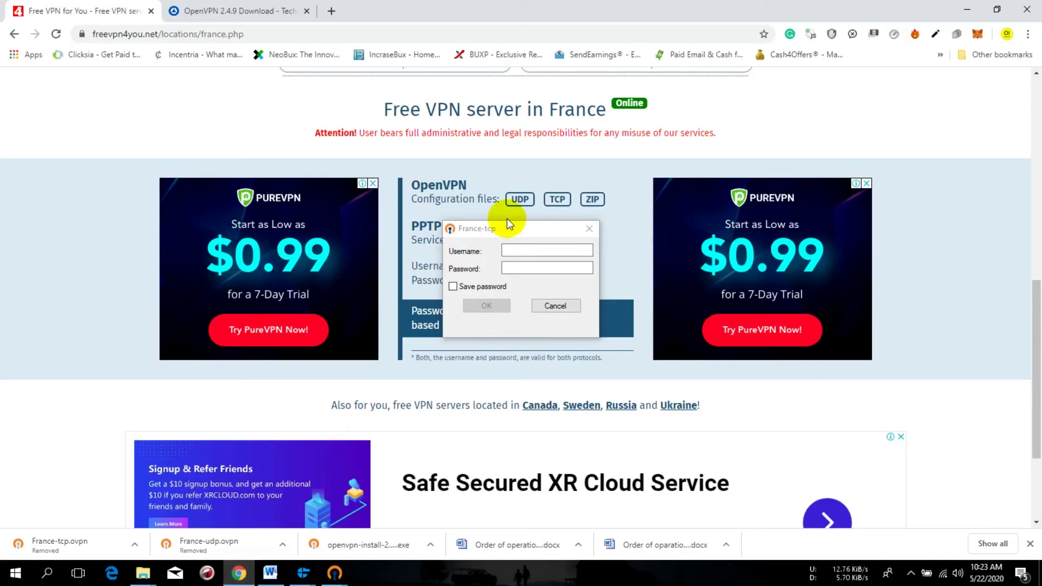
left_click_drag(504, 220, 715, 213)
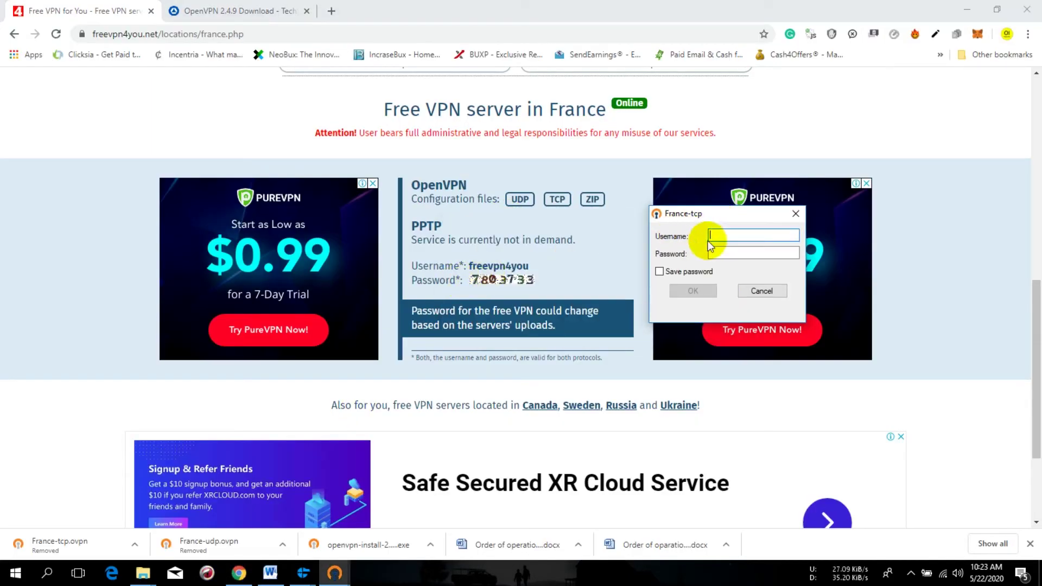
type("freevpn4you")
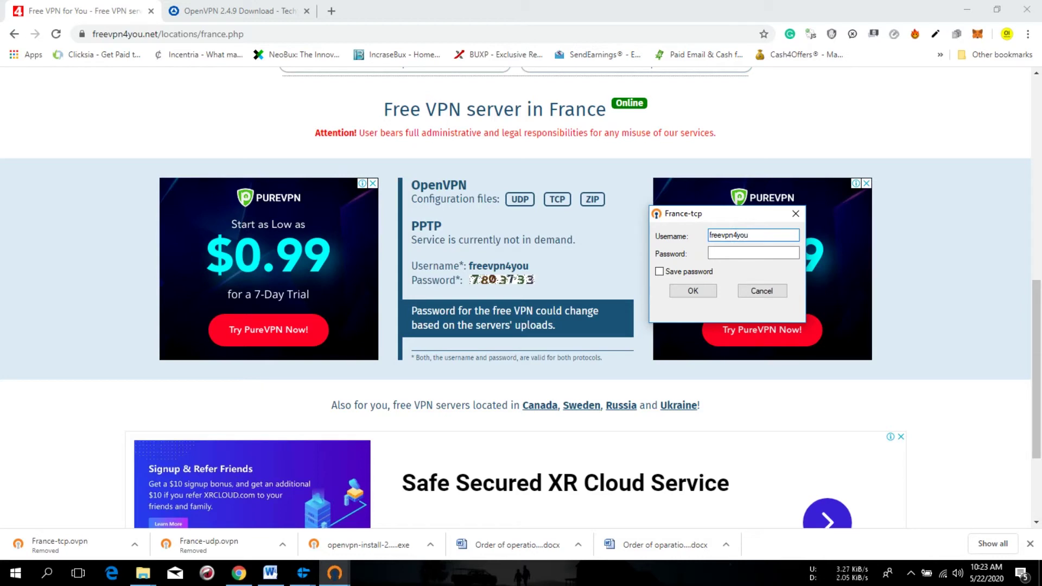
left_click(734, 253)
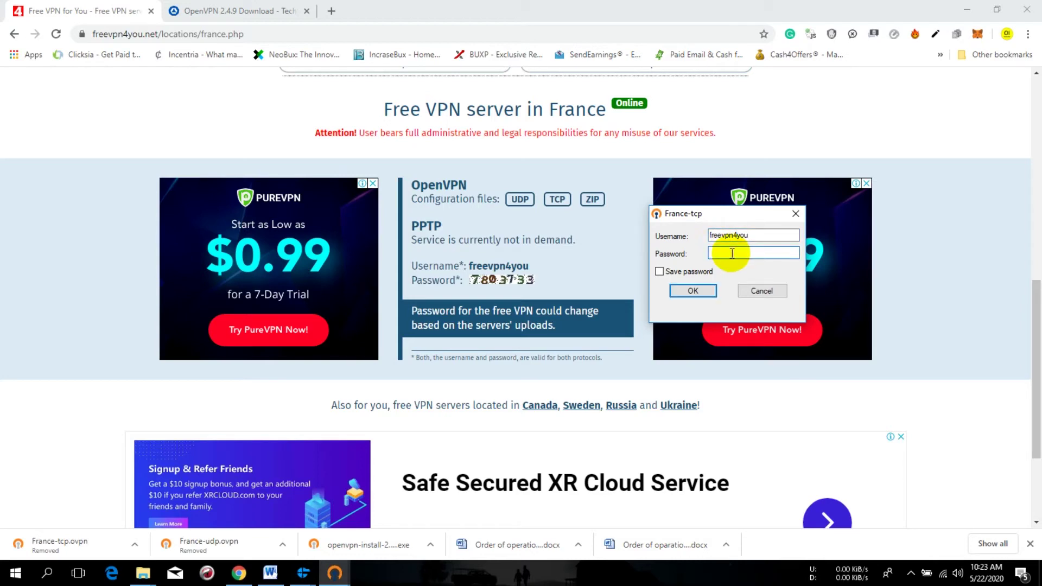
type("78")
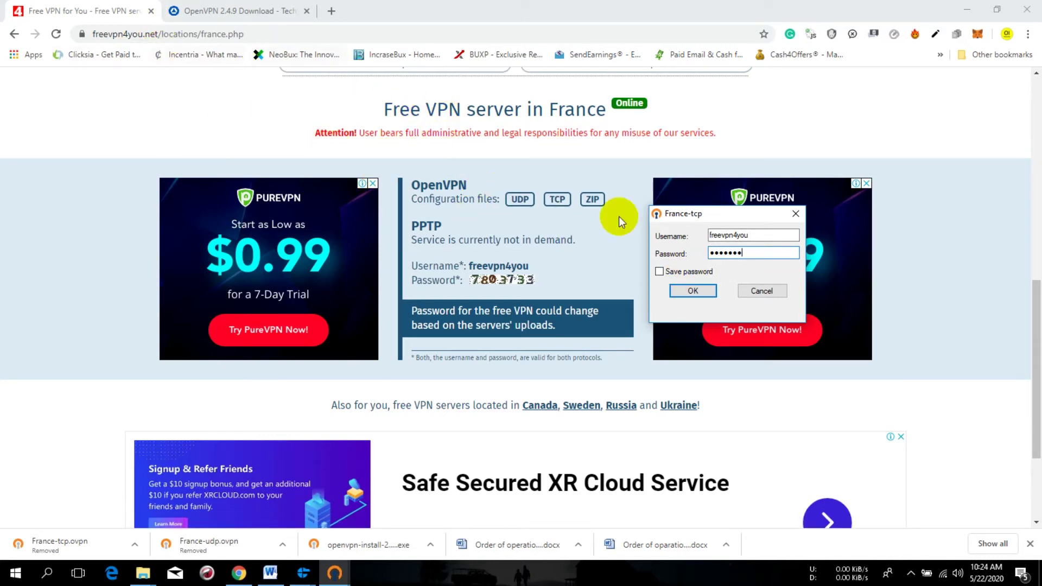
left_click(681, 272)
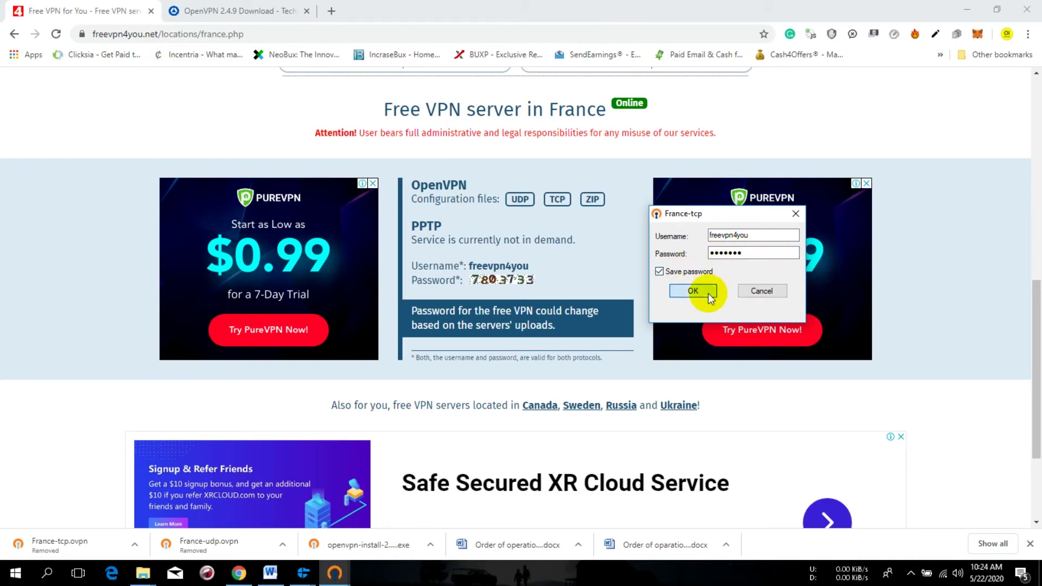
left_click(695, 290)
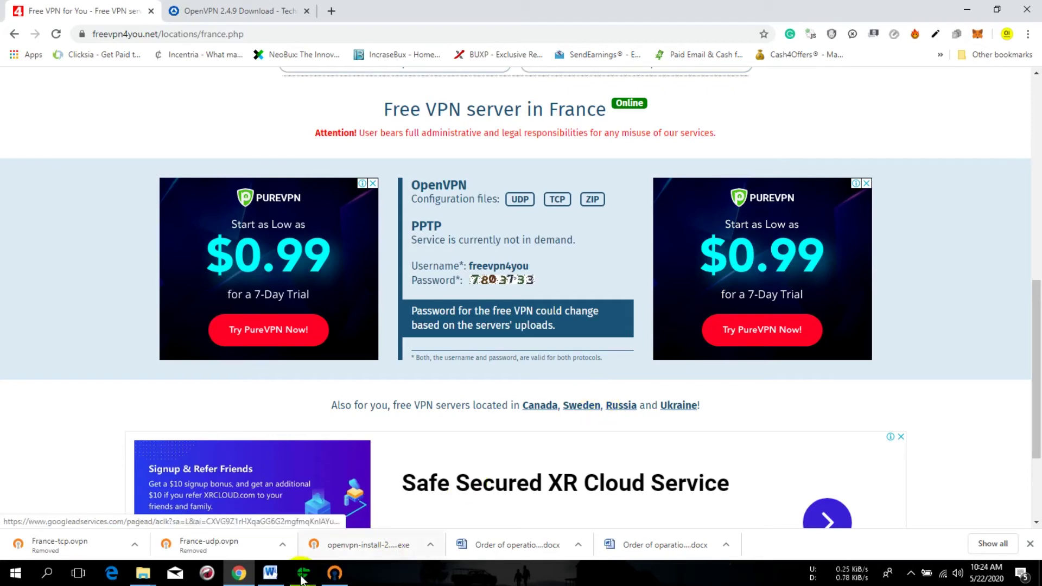
Step: Minimize Chrome, refresh the desktop, and close the GameRanger window
left_click(962, 10)
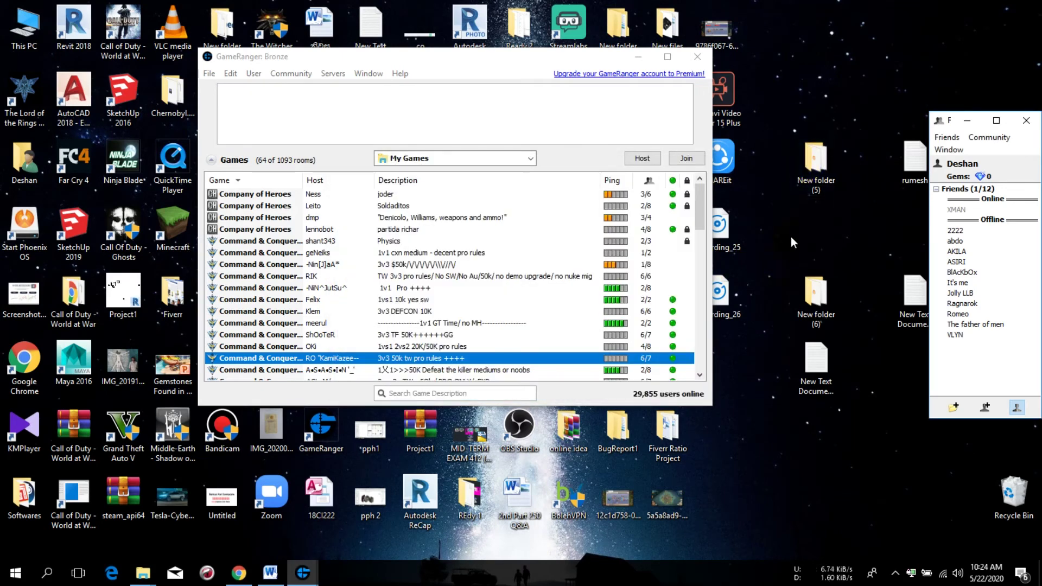
right_click(793, 235)
mouse_move(822, 279)
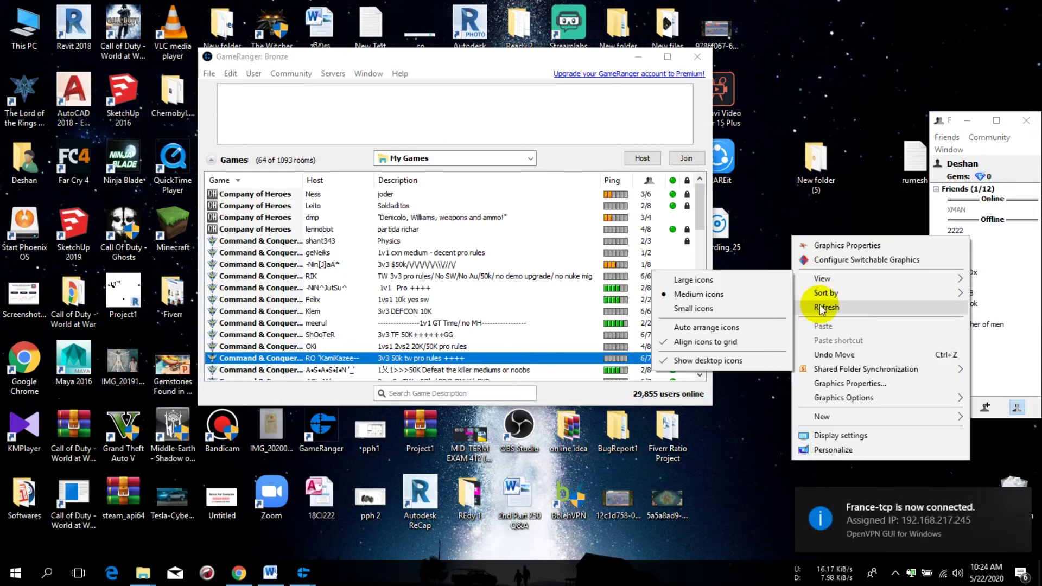
left_click(716, 362)
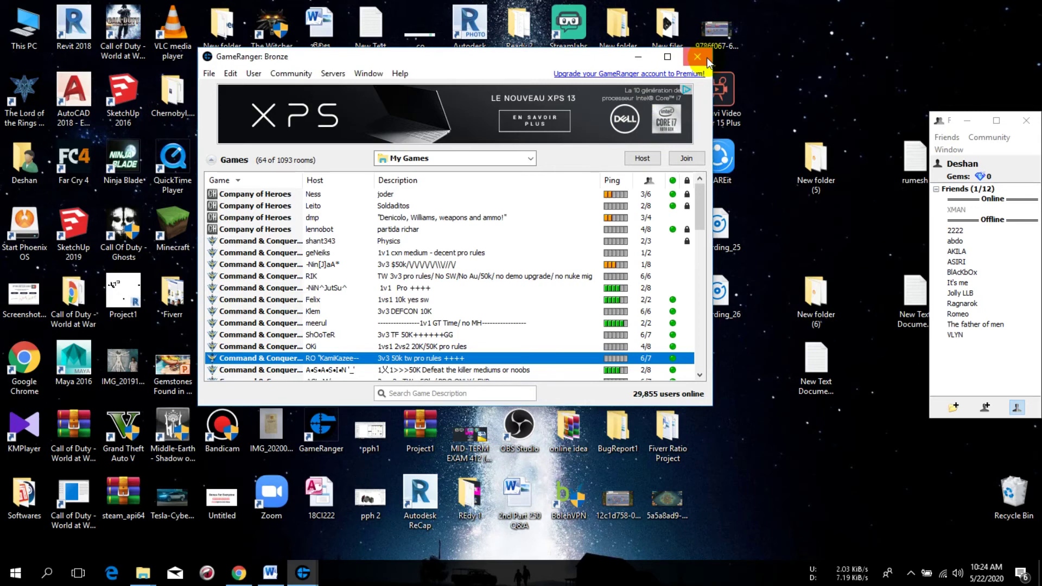
left_click(1026, 121)
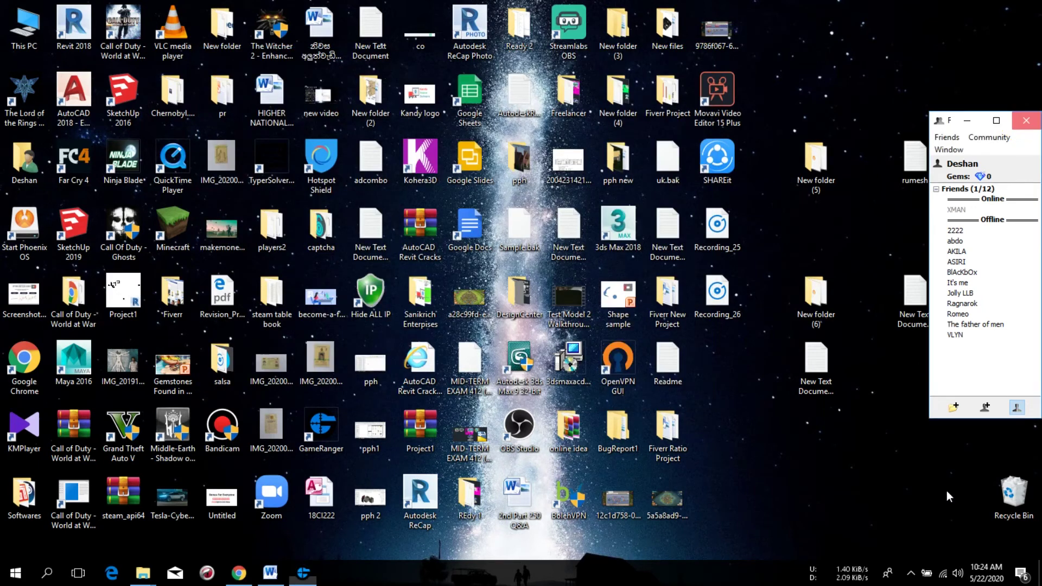
Step: Exit GameRanger from its hidden tray icon and confirm Quit
left_click(910, 573)
right_click(900, 545)
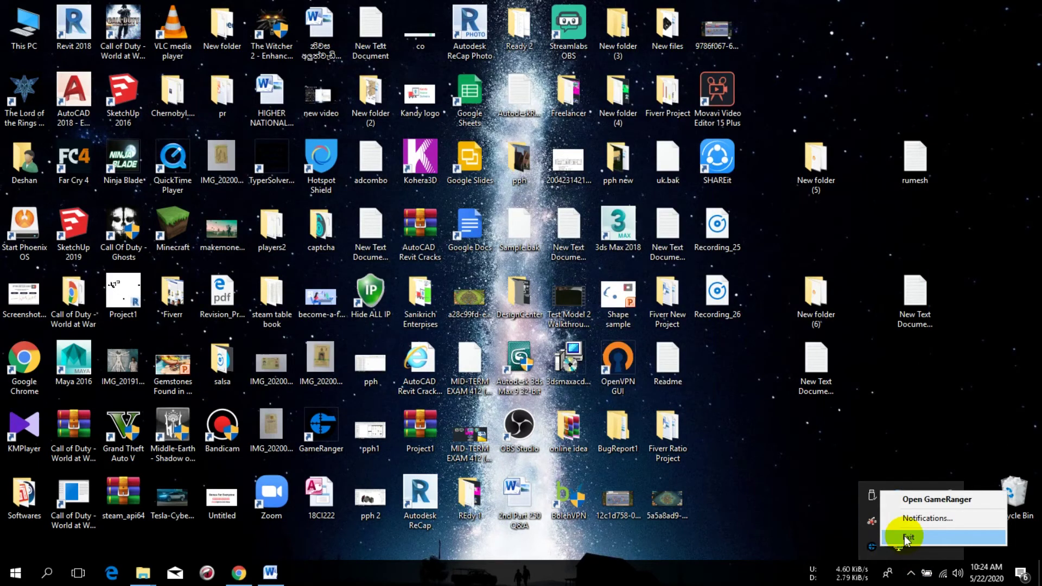
left_click(904, 537)
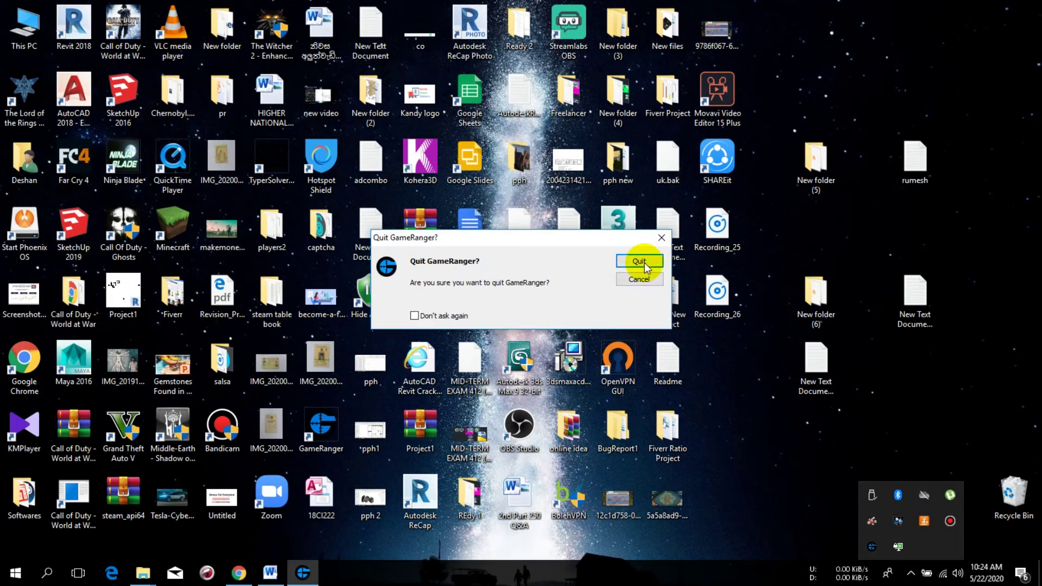
left_click(640, 262)
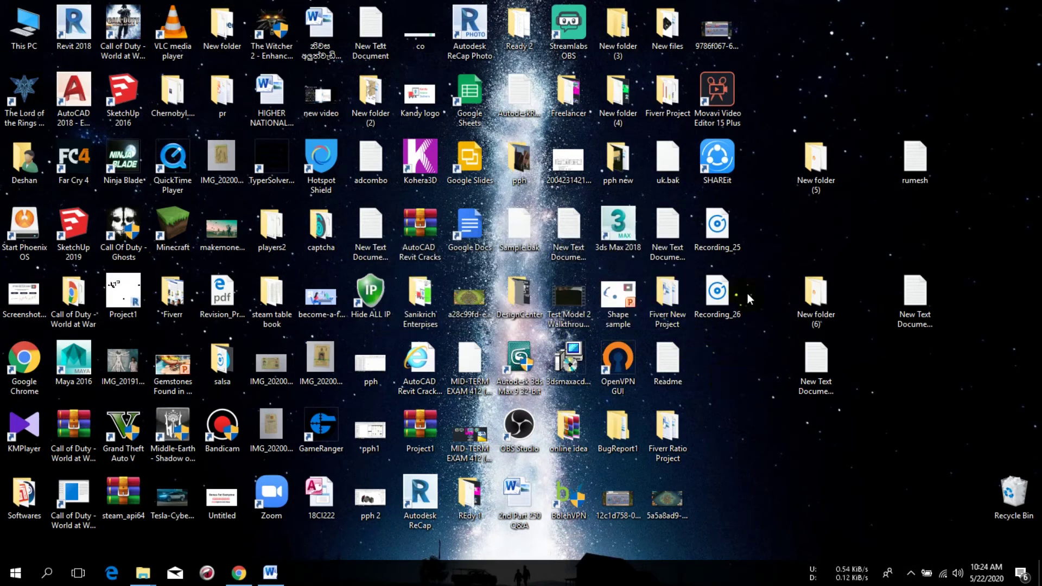
Step: Refresh the desktop and confirm GameRanger is gone from the hidden tray icons
right_click(781, 76)
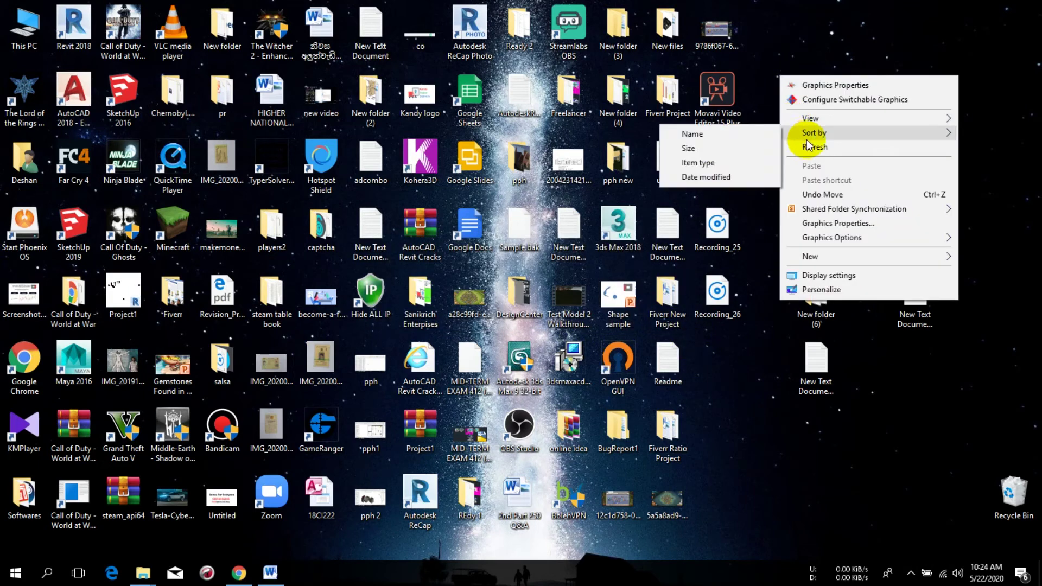
left_click(804, 146)
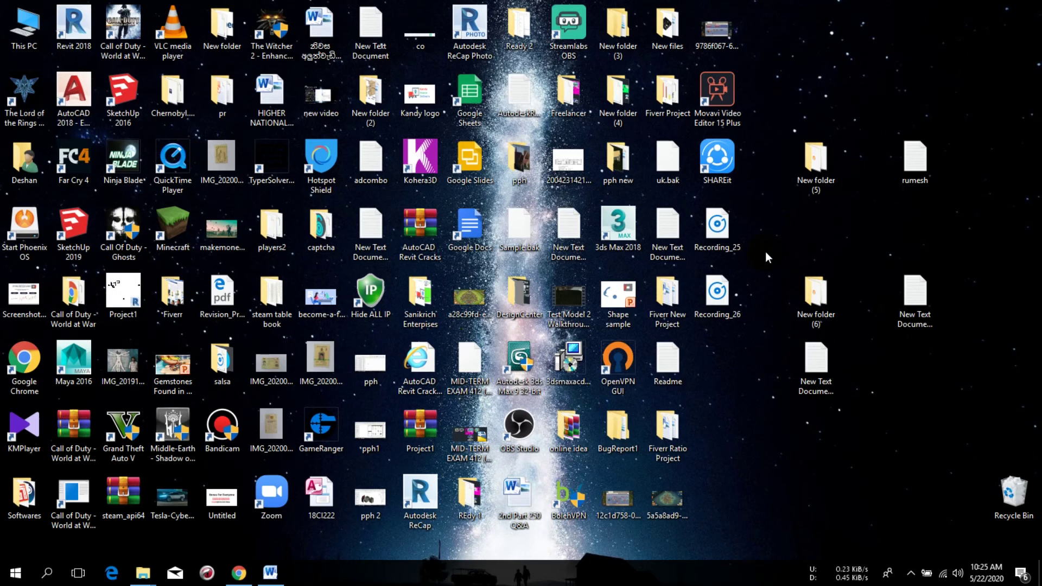
left_click(911, 573)
left_click(913, 579)
Step: Relaunch GameRanger, join the -Nin[J]aA* room past the NAT warning, then leave it
double_click(320, 425)
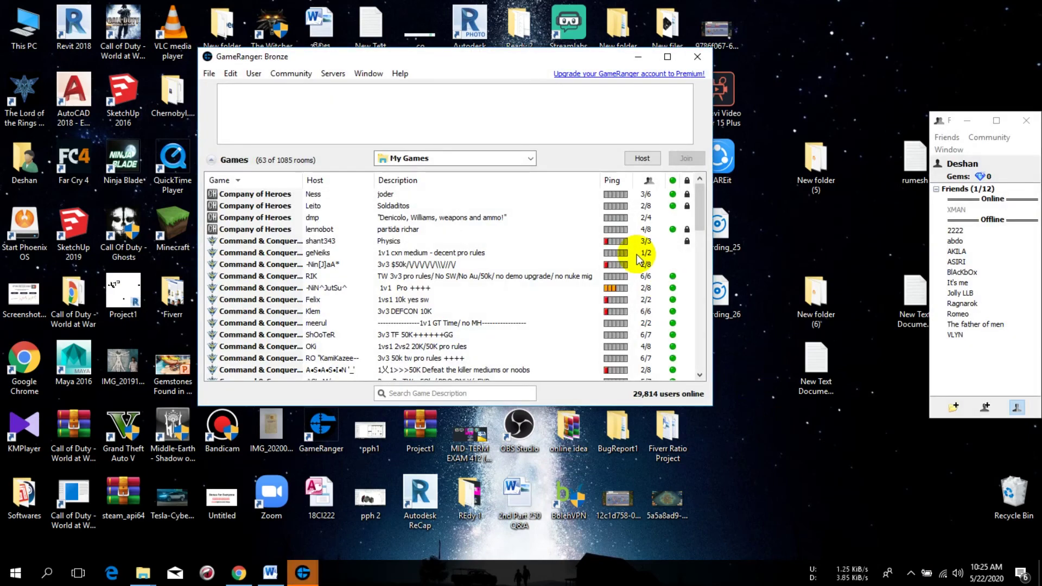
left_click(605, 265)
double_click(604, 263)
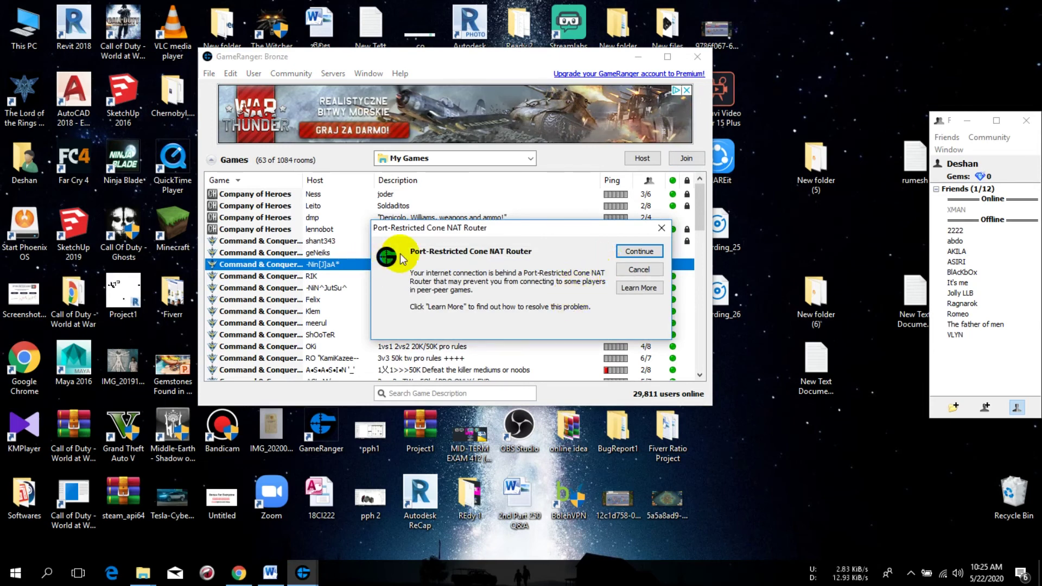
left_click(631, 251)
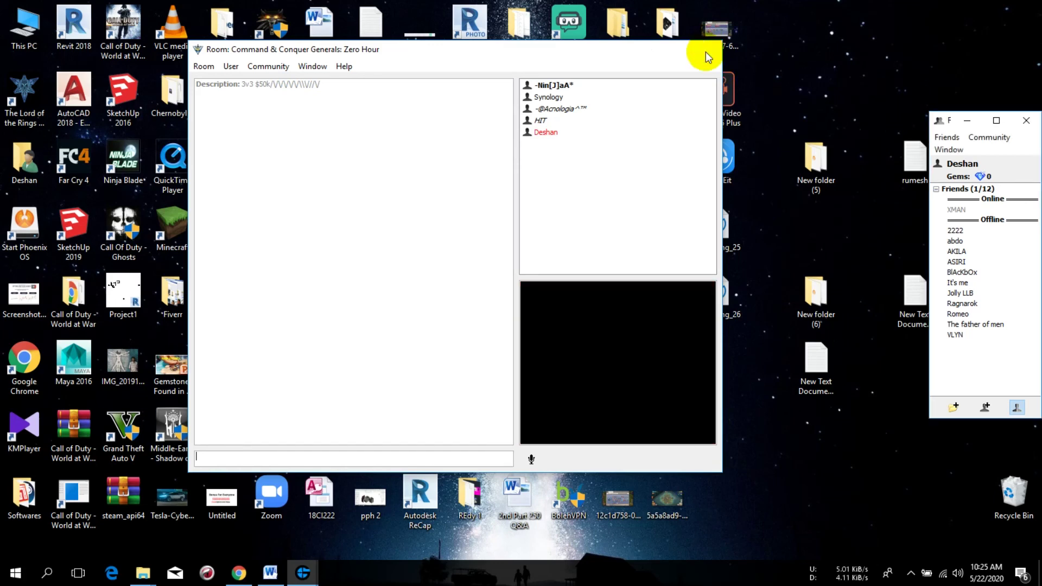
left_click(706, 51)
Step: Refresh the desktop three times, then reveal the hidden tray icons
right_click(816, 110)
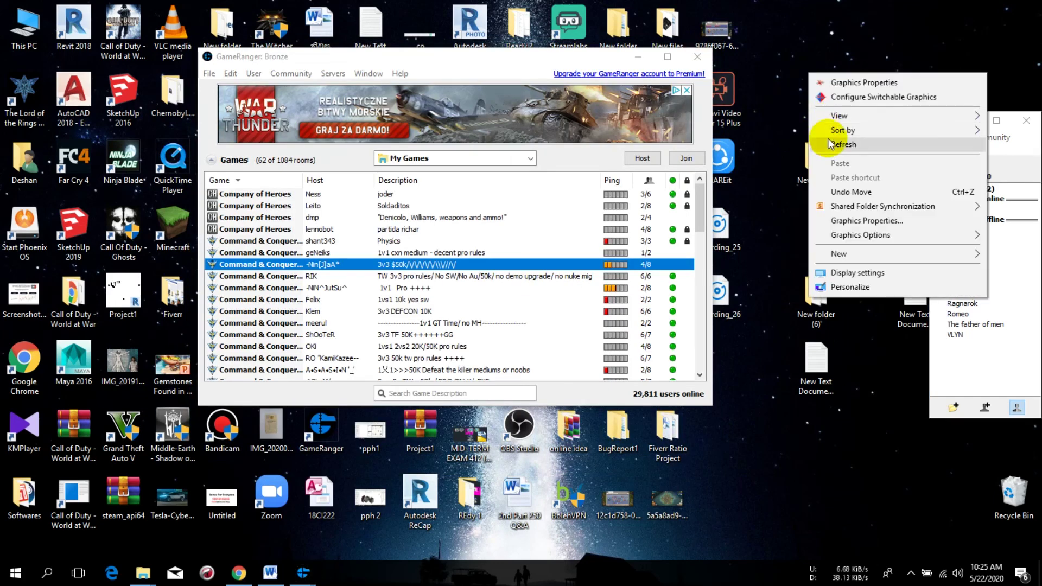
left_click(824, 126)
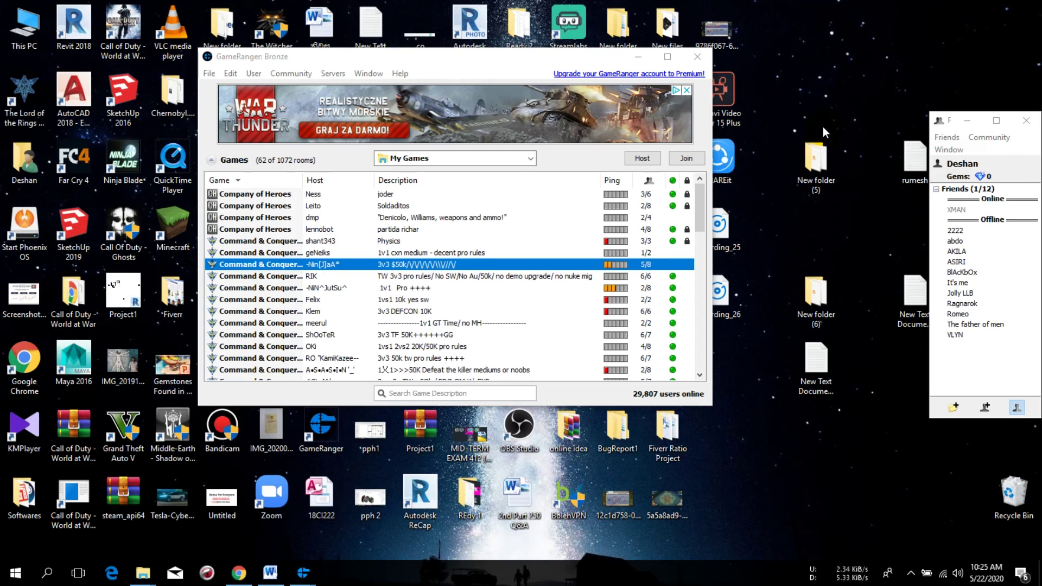
right_click(788, 63)
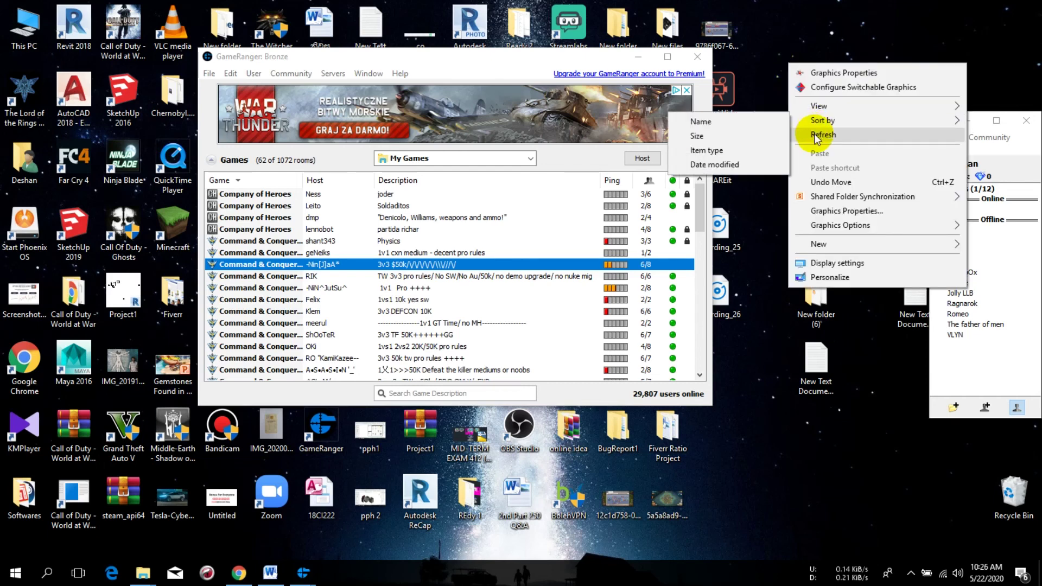
left_click(814, 133)
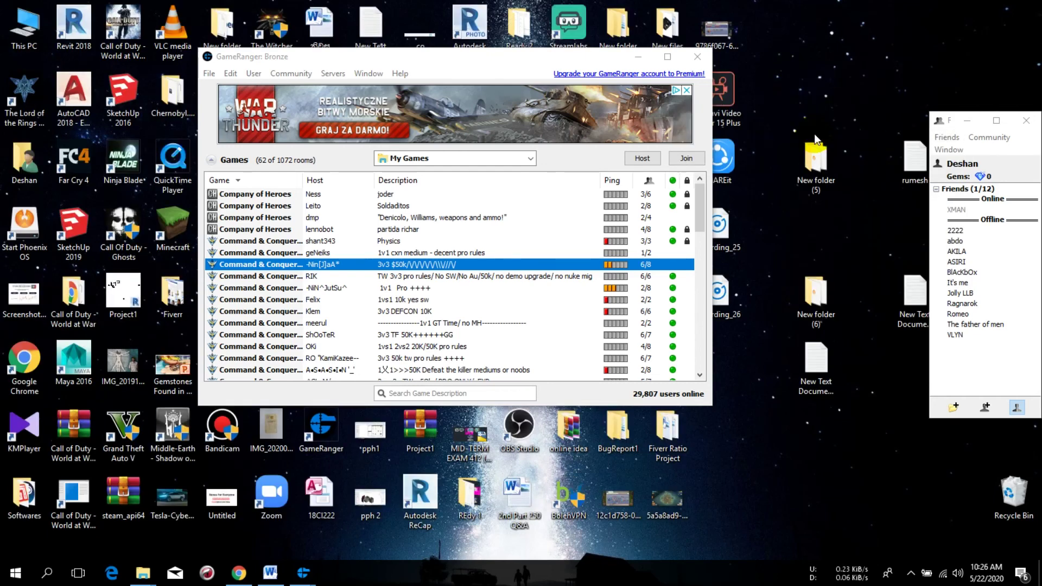
right_click(776, 88)
mouse_move(810, 145)
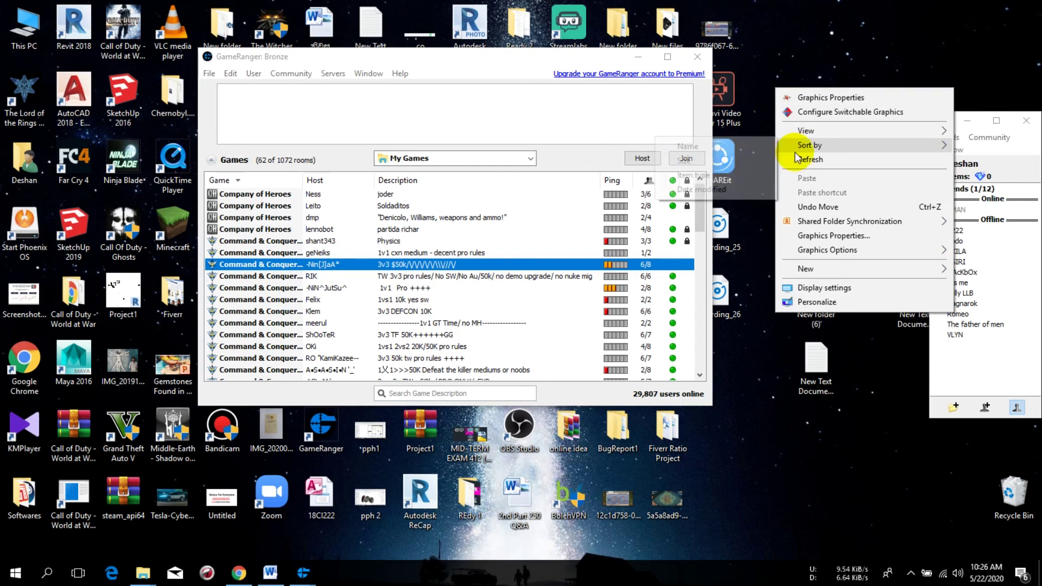
left_click(798, 161)
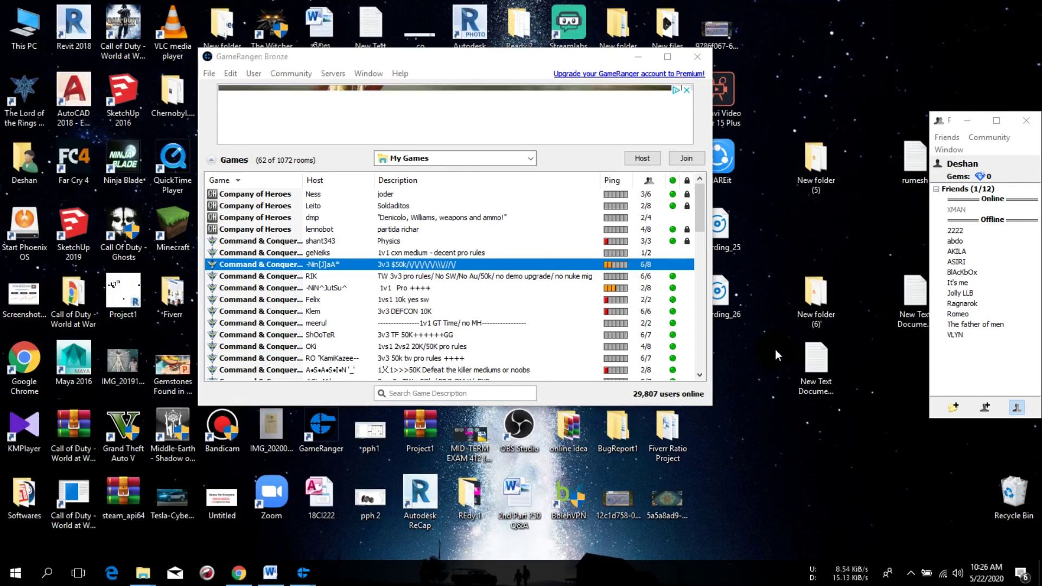
left_click(912, 574)
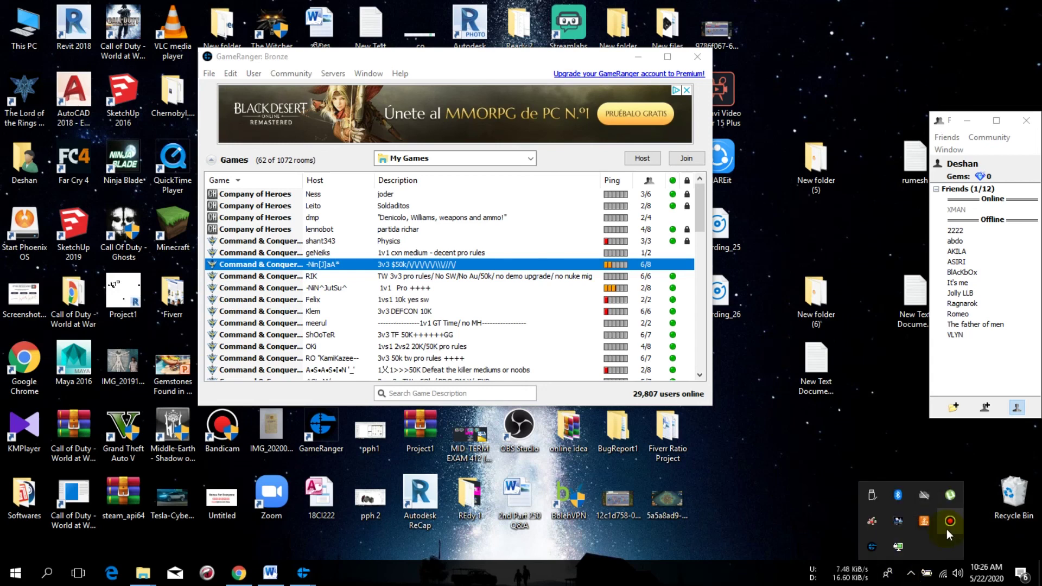